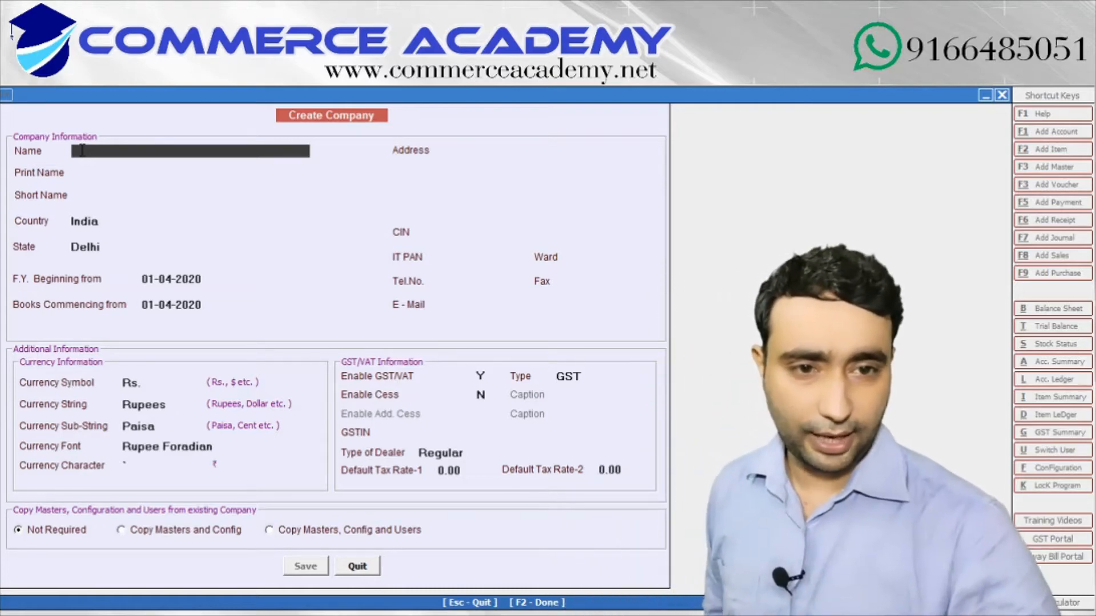
- Enter Commerce Academy as the company name and print name, keeping India, Delhi and 01-04-2020 for both start dates
text(Commer)
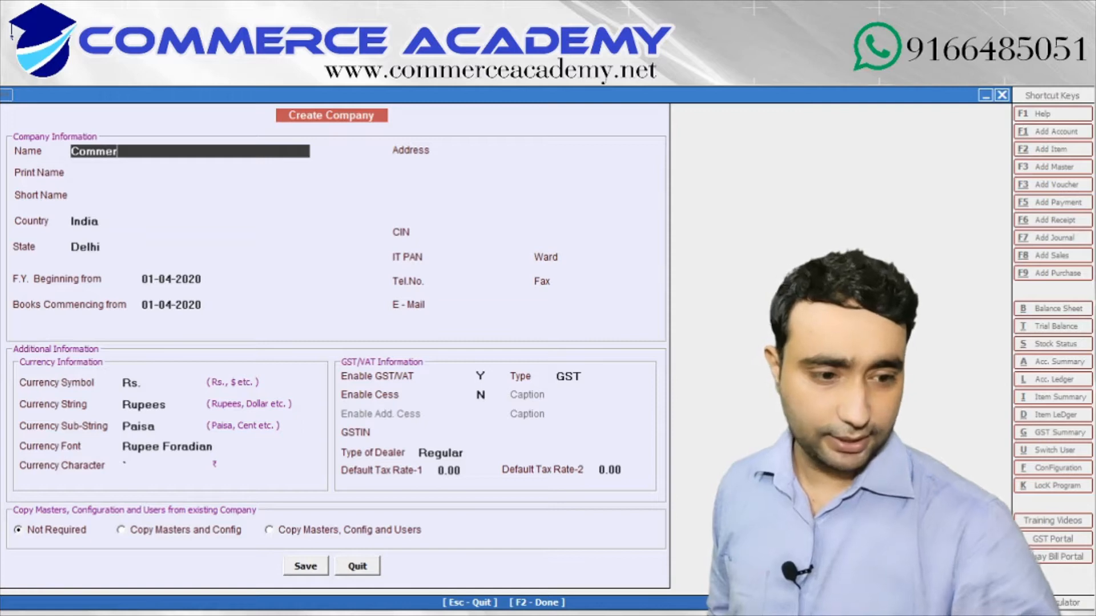
text(ce Academy)
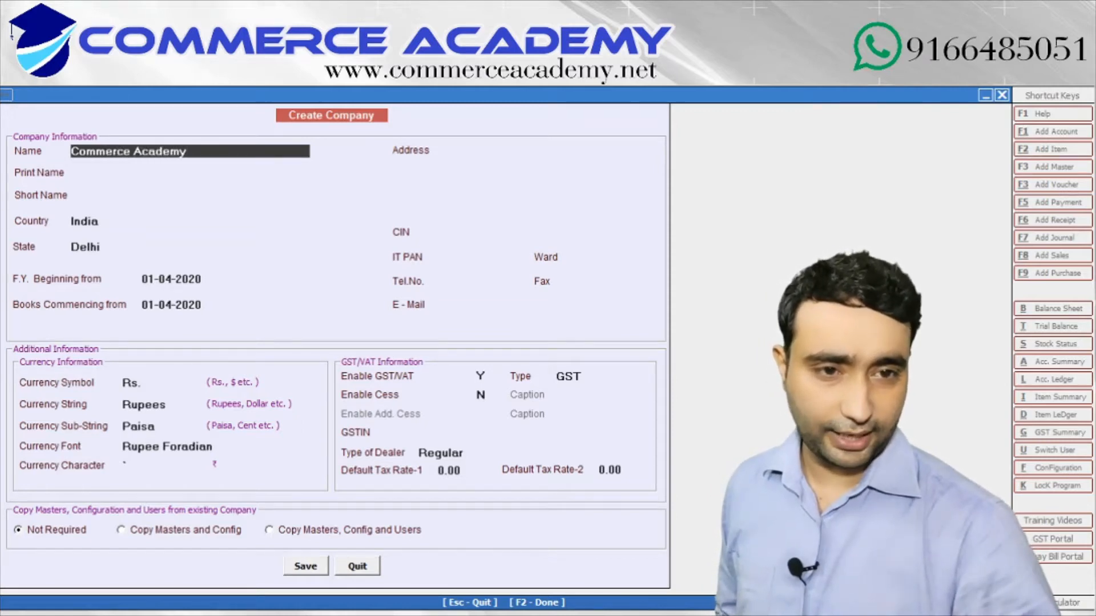
key(Return)
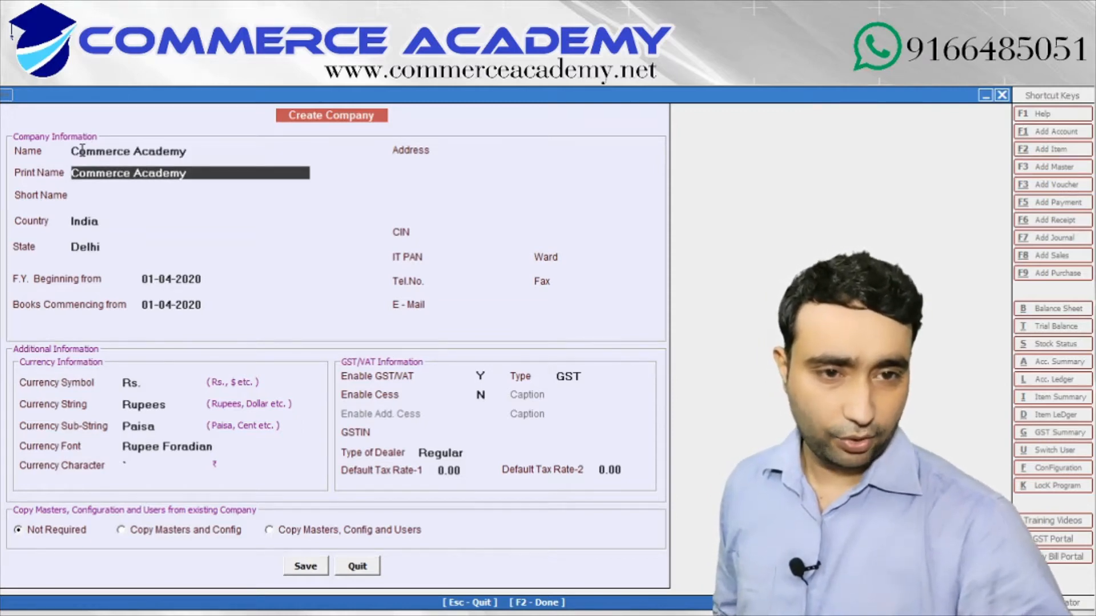
key(Return)
key(Return)
key(Return)
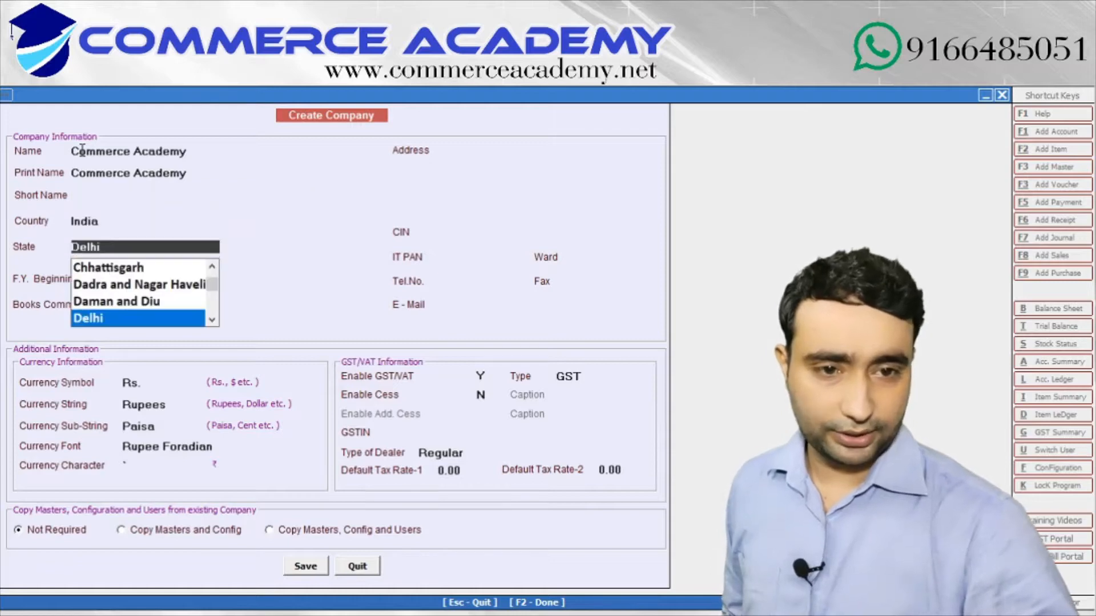
key(Return)
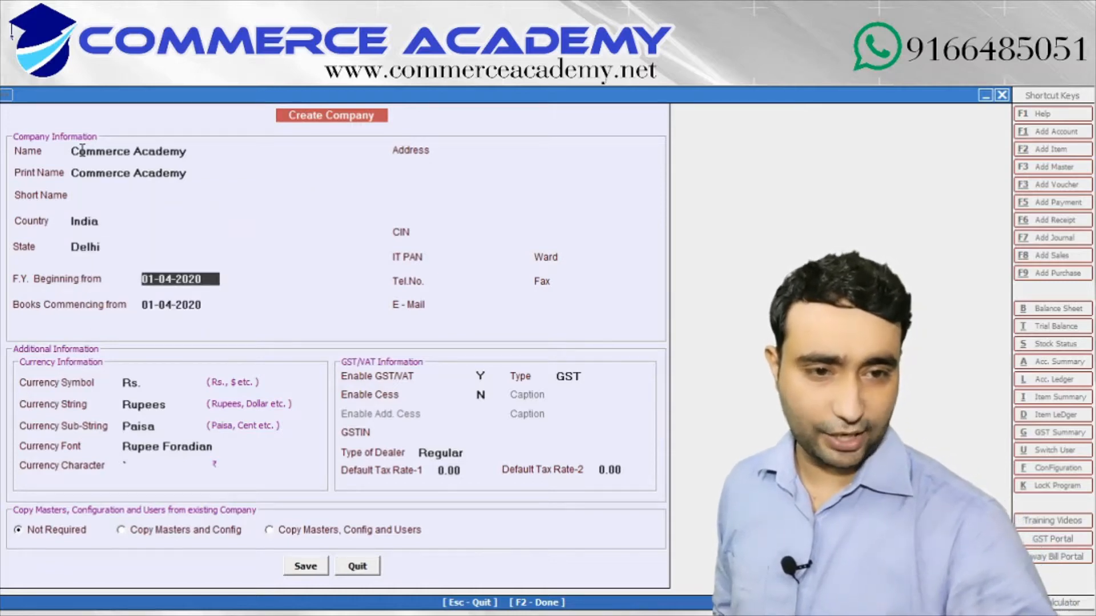
key(Return)
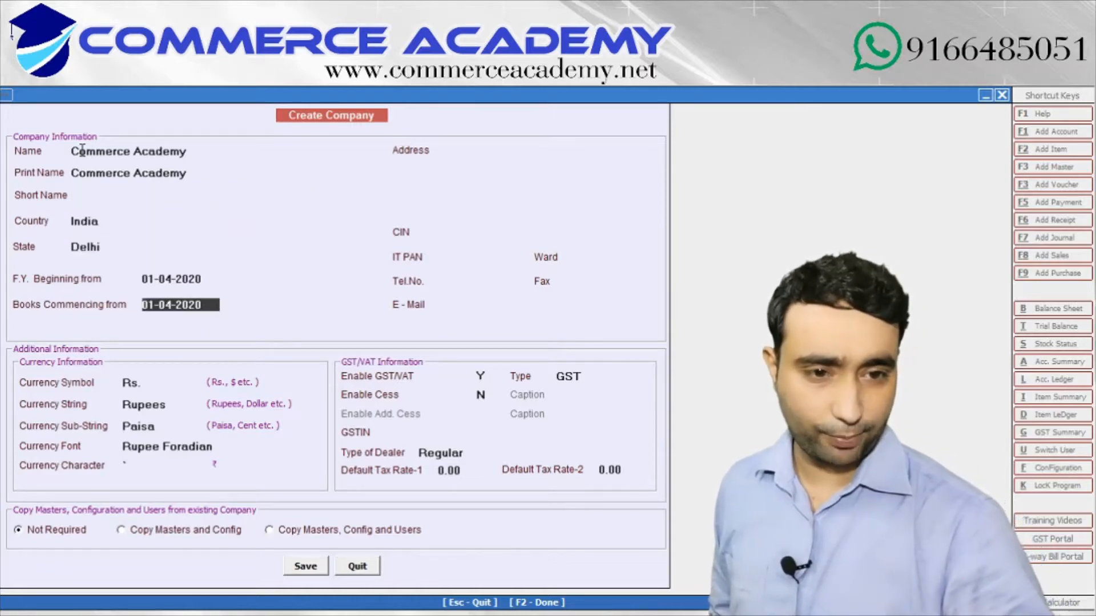
- Save the new company and proceed to its superuser setup
click(298, 559)
click(577, 397)
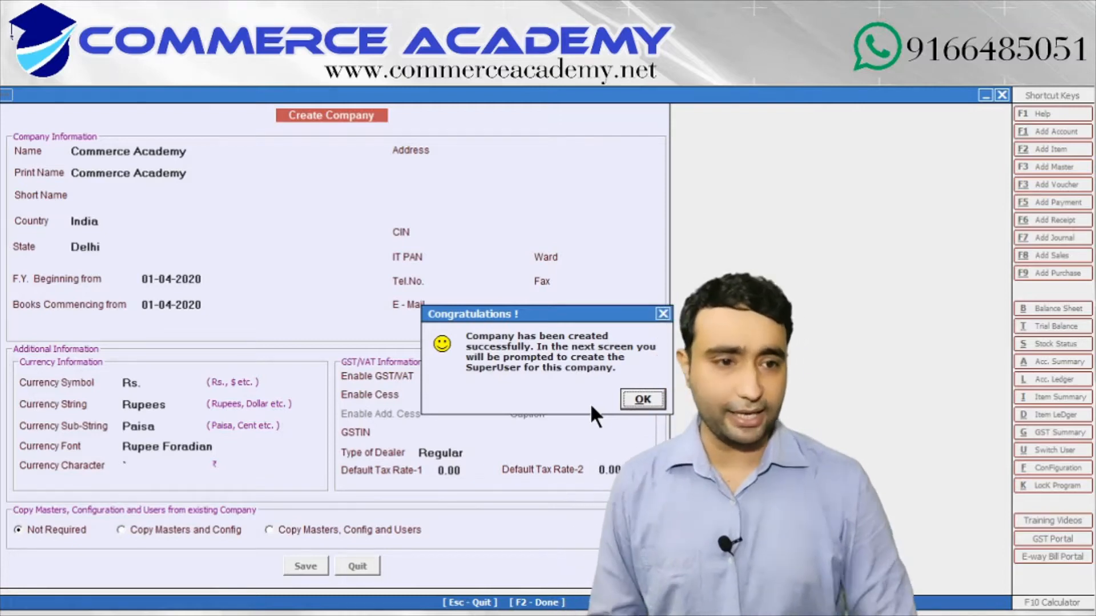
click(636, 402)
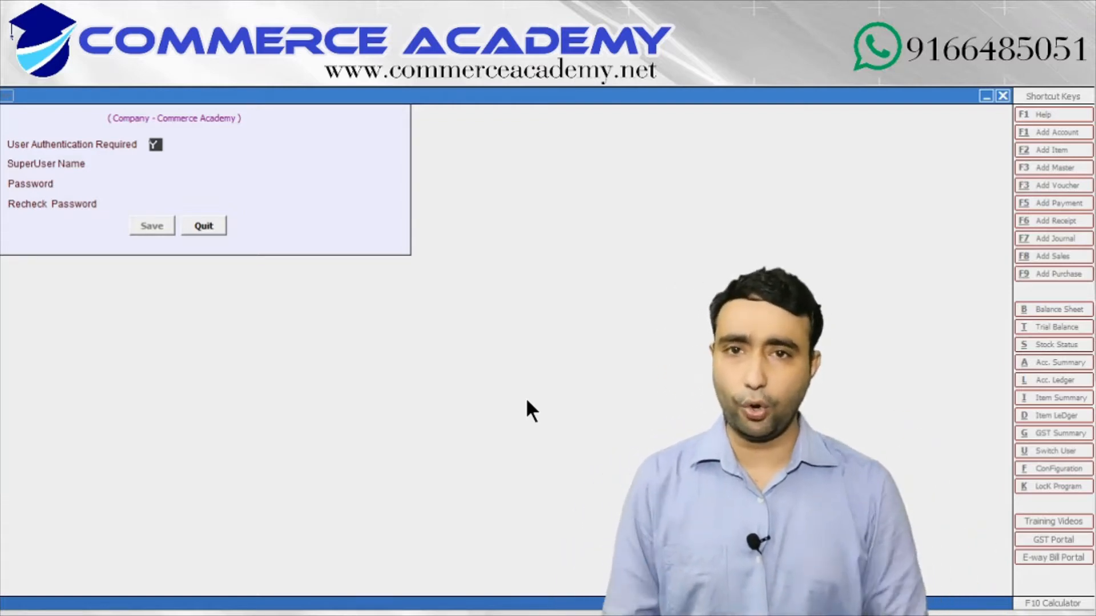
- Set User Authentication Required to N, save it, and exit the Features / Options configuration
key(n)
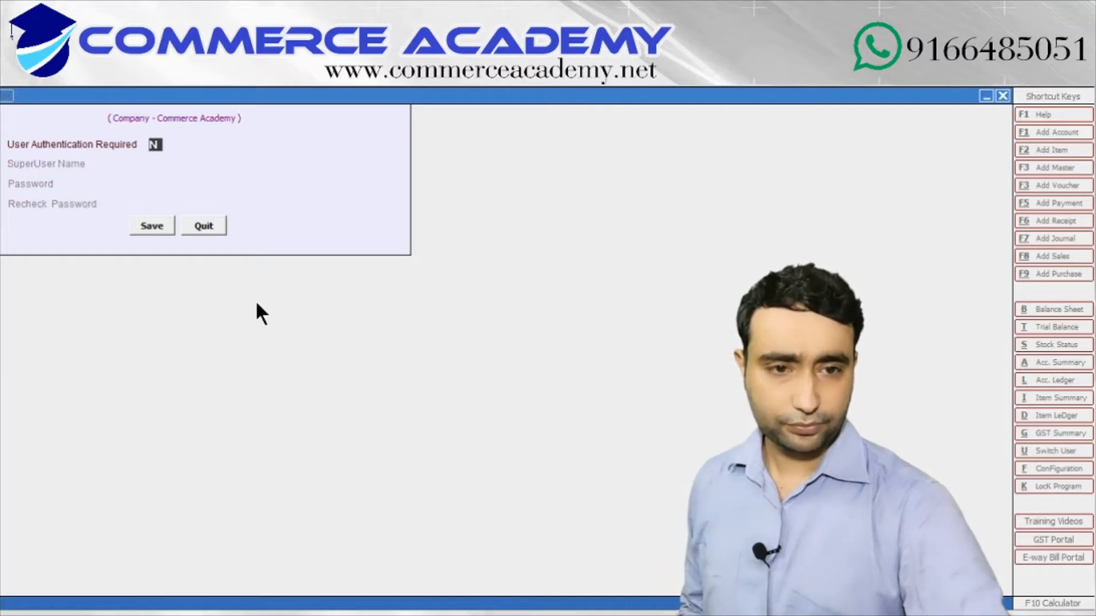
click(162, 228)
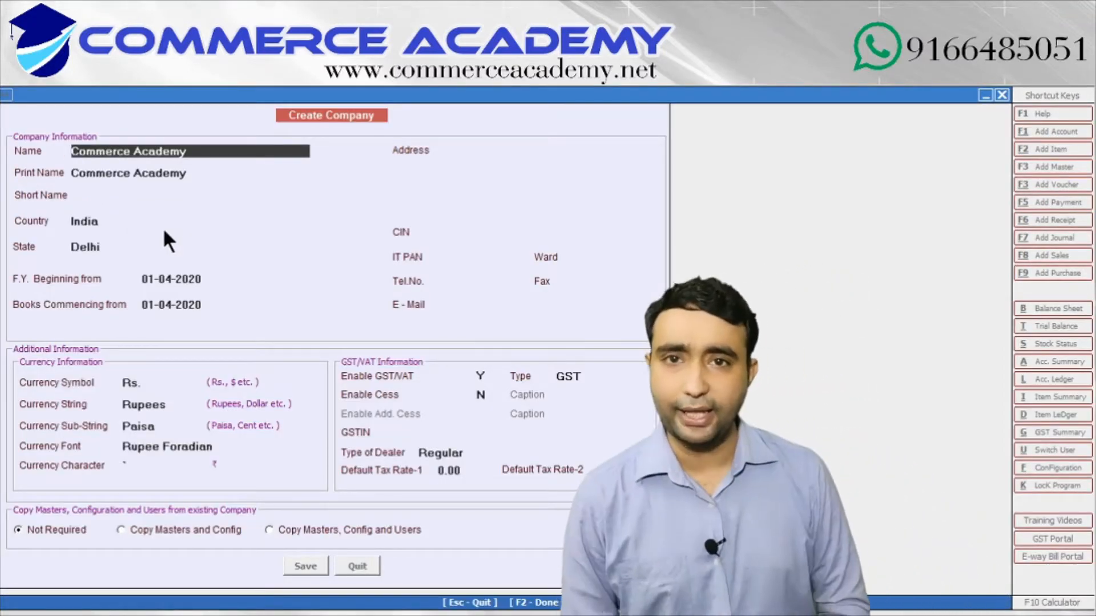
key(F2)
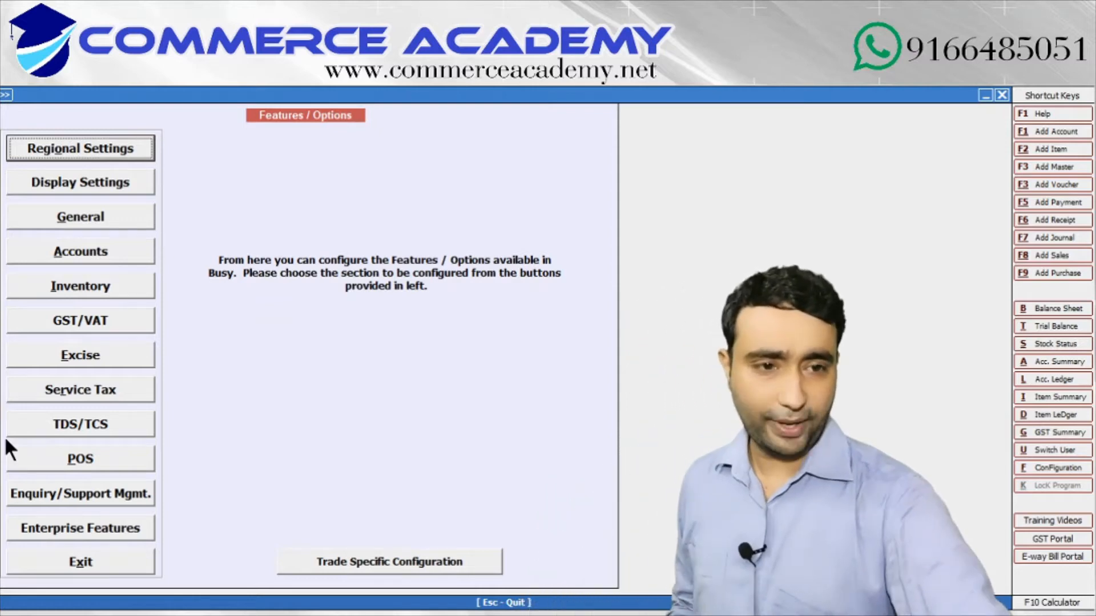
click(53, 554)
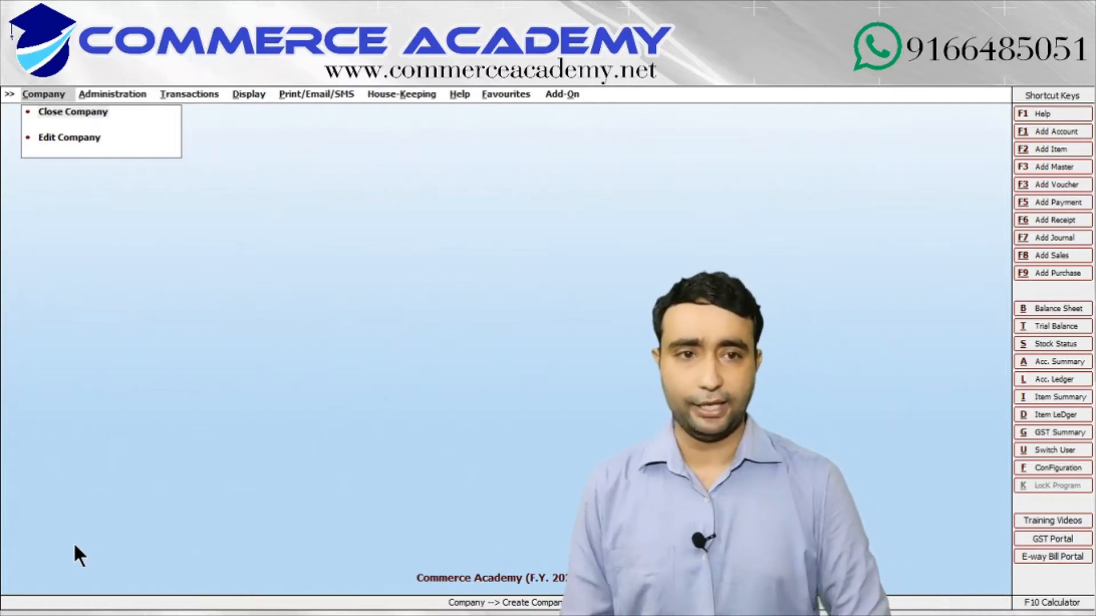
- Check the voucher number the Main series gives a new sales voucher, and close the voucher without saving
click(176, 95)
click(177, 95)
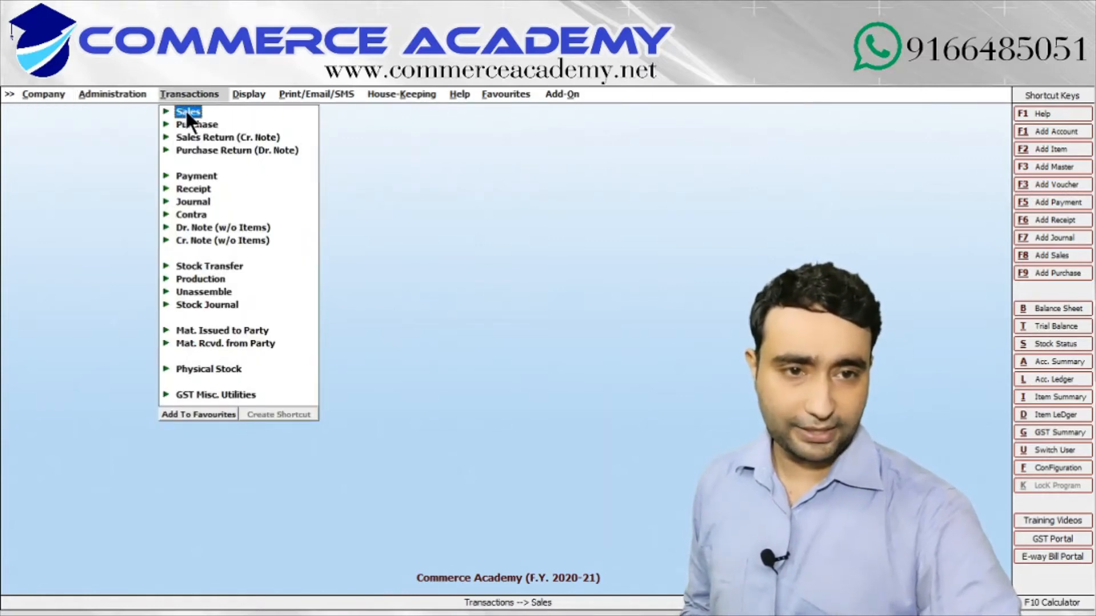
click(188, 110)
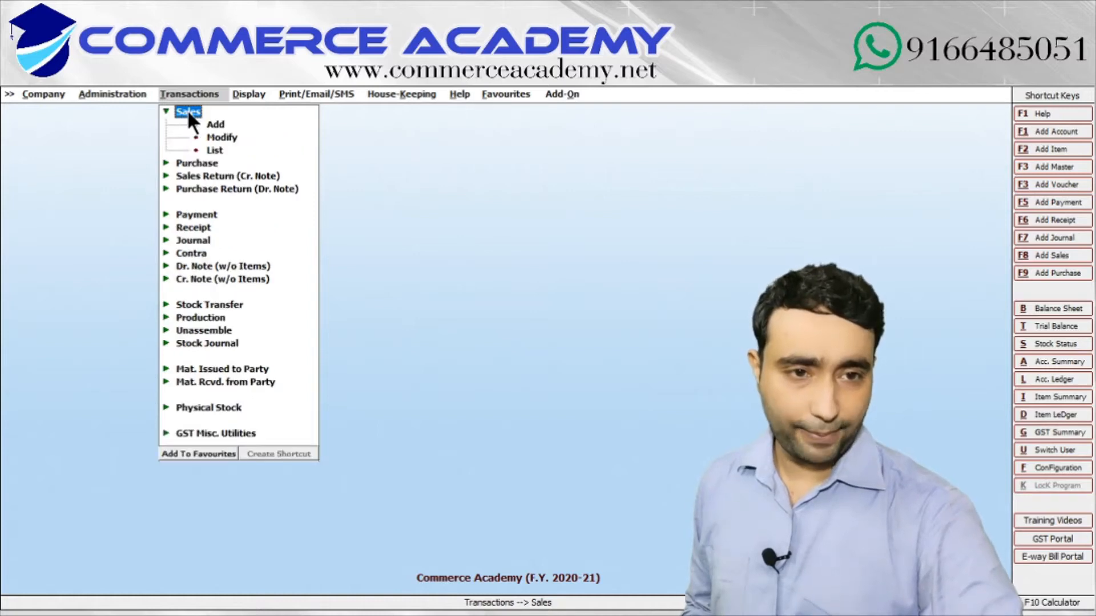
click(207, 124)
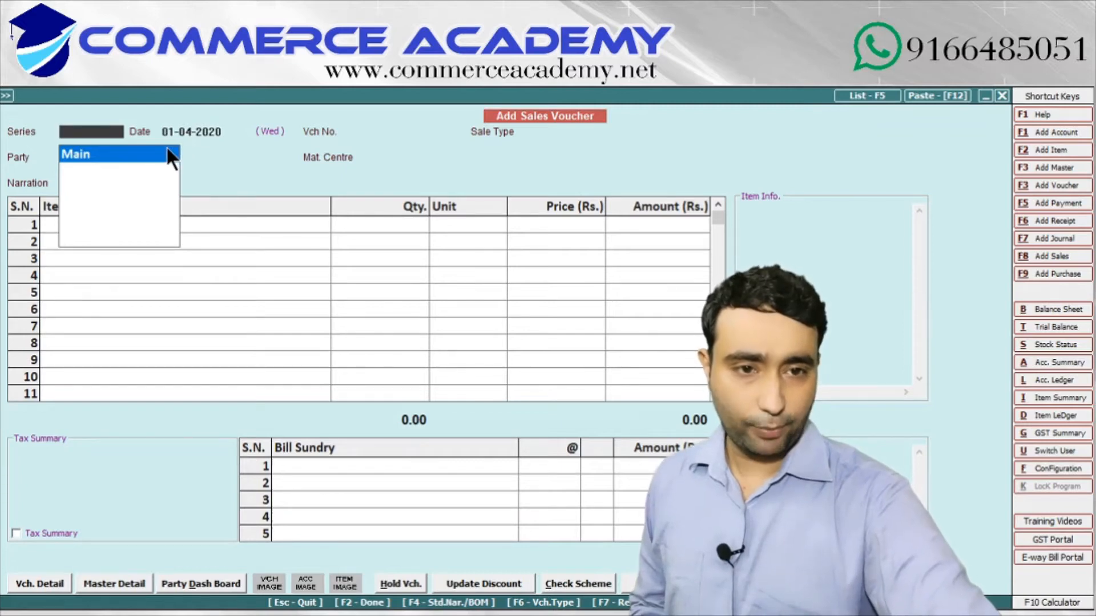
click(167, 149)
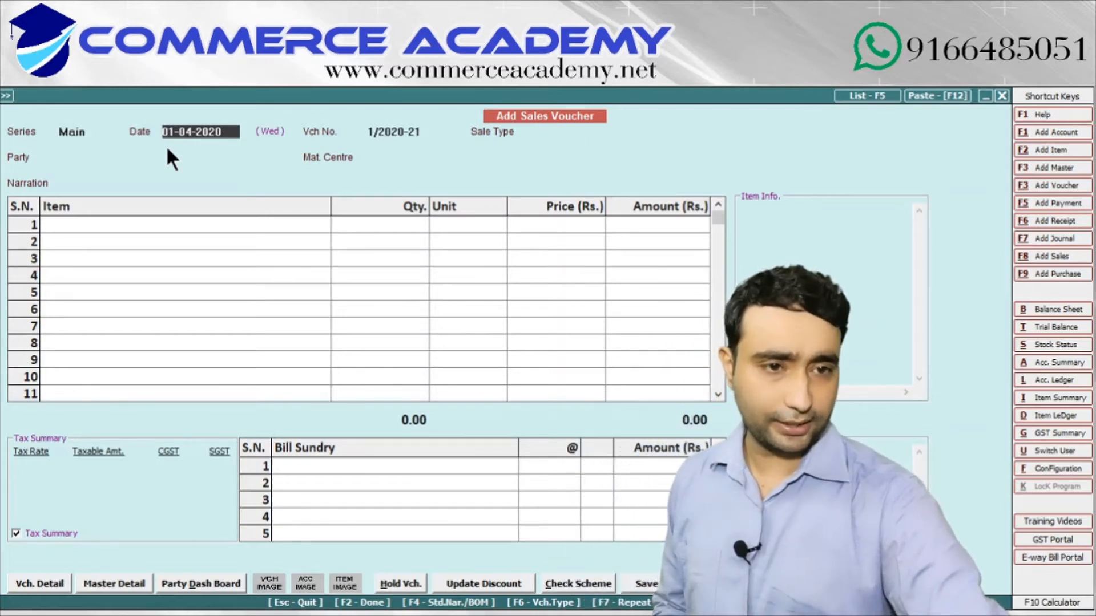
key(Escape)
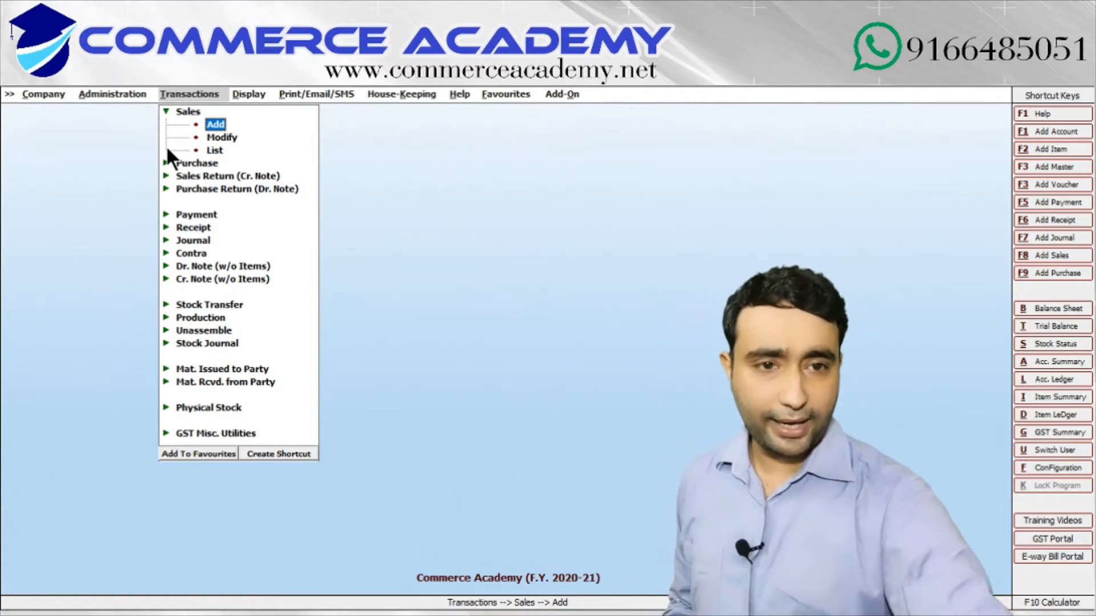
- Rename the Main series of the Sales vouchers as AC in the Voucher Series Configuration
click(129, 93)
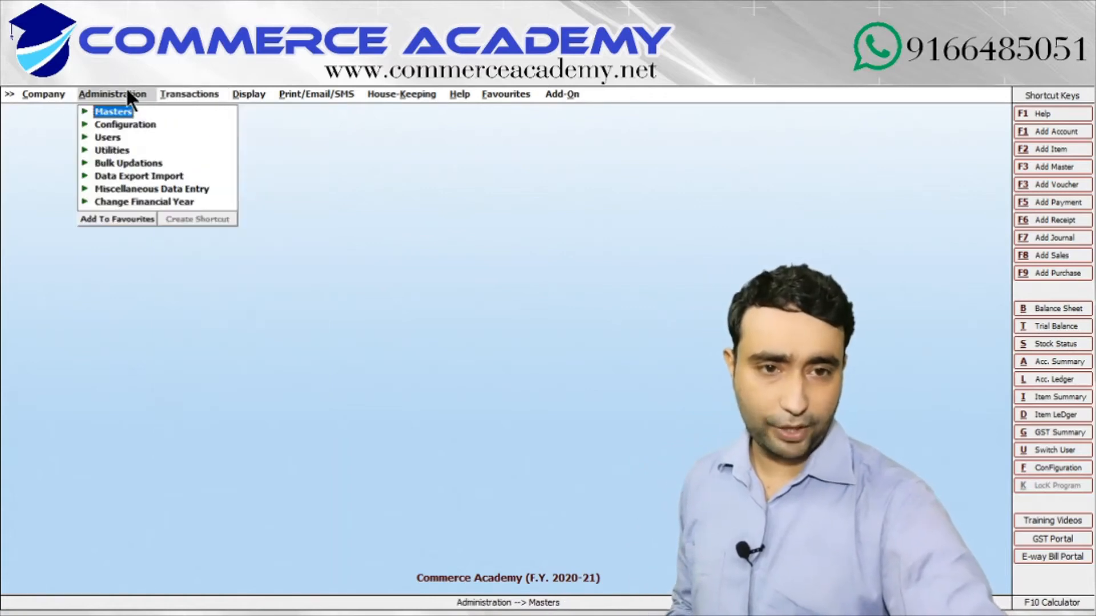
click(127, 123)
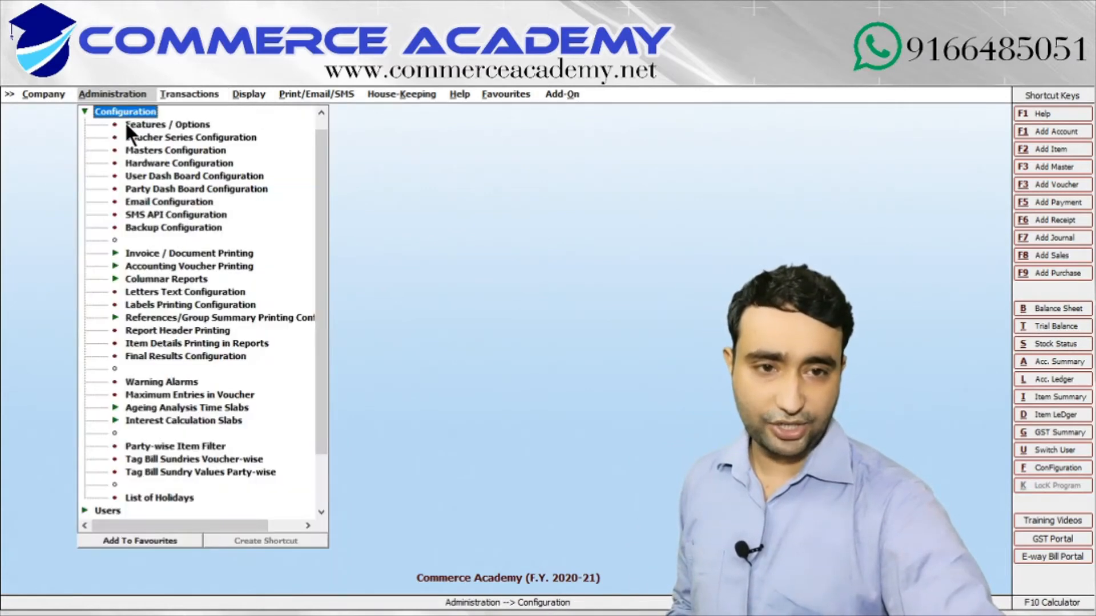
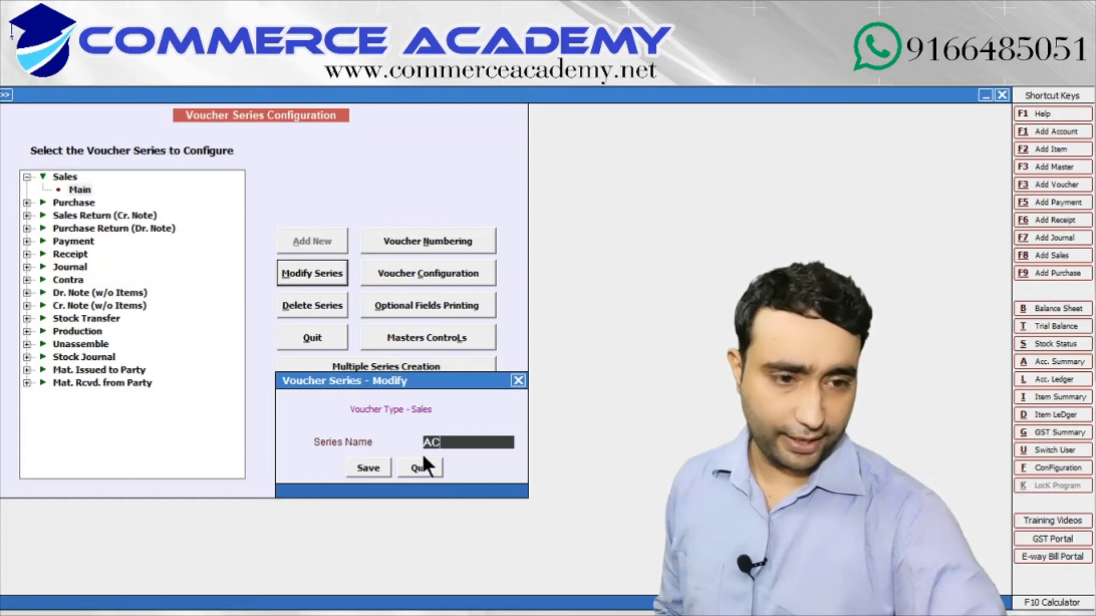
click(371, 470)
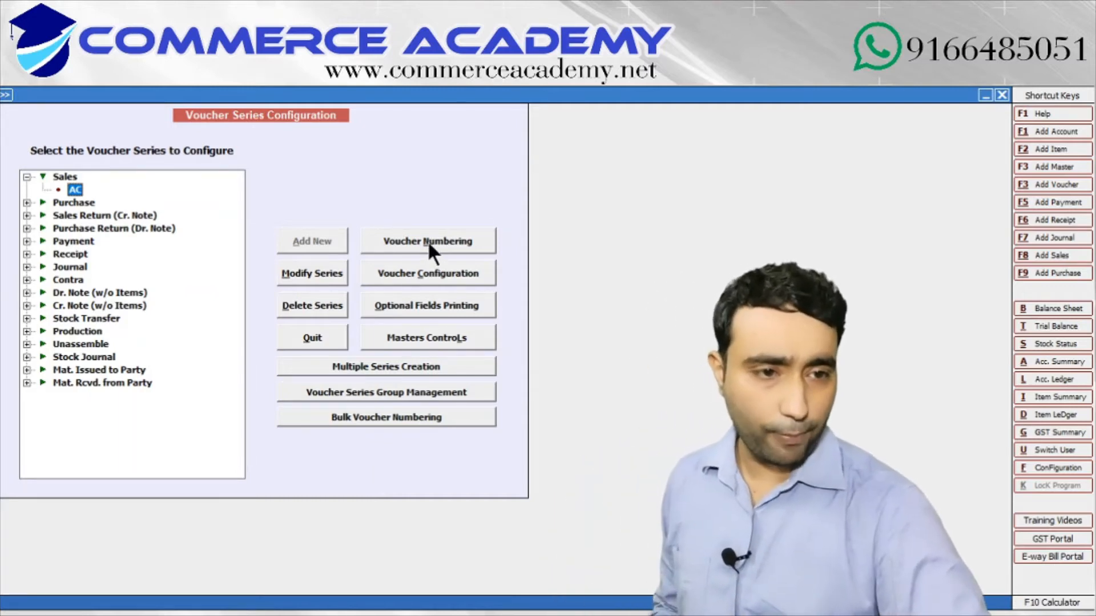
- Configure the AC sales series for automatic numbering, yearly renumbering and no year embedded in the voucher number
click(428, 240)
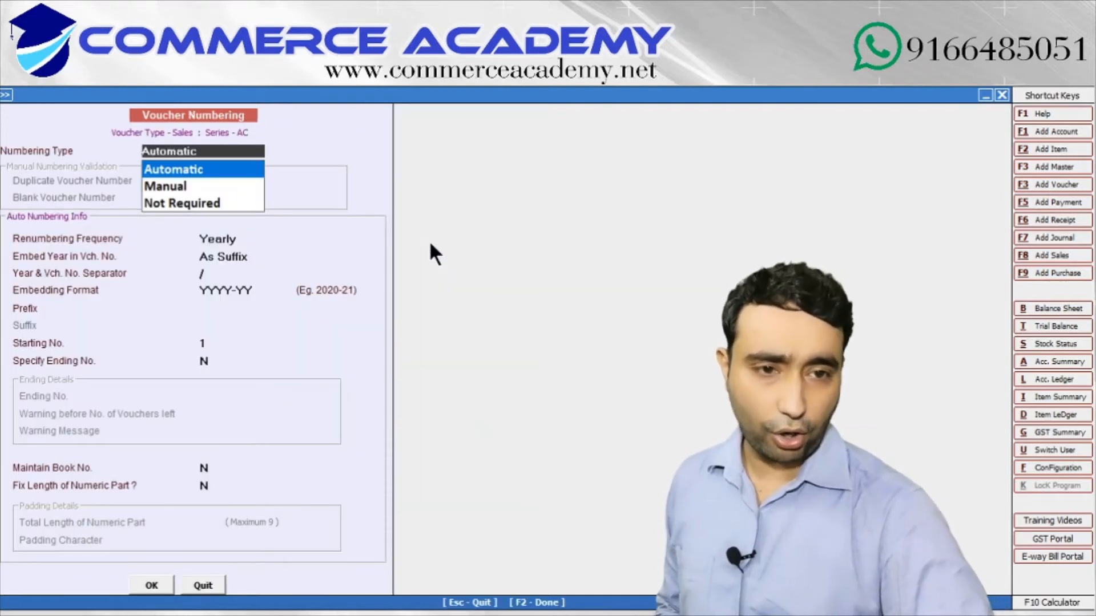
key(Return)
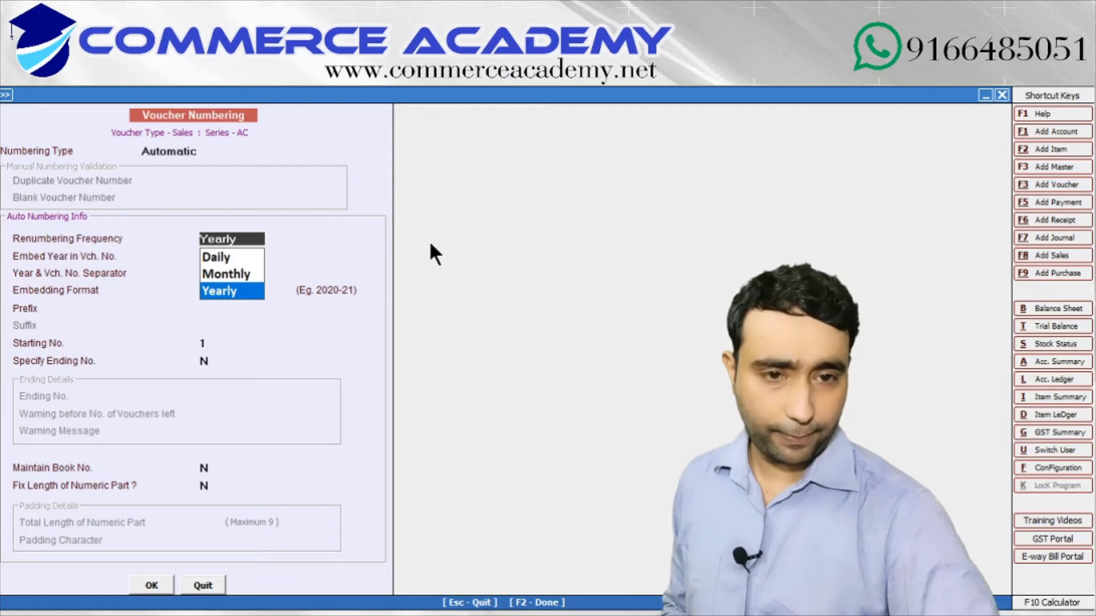
key(Return)
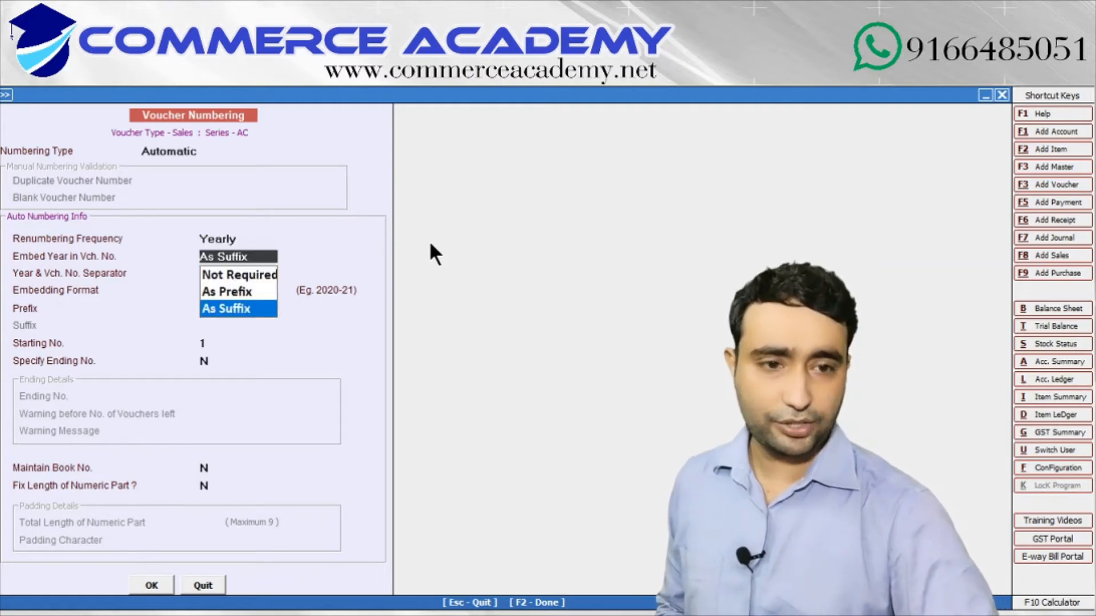
click(244, 274)
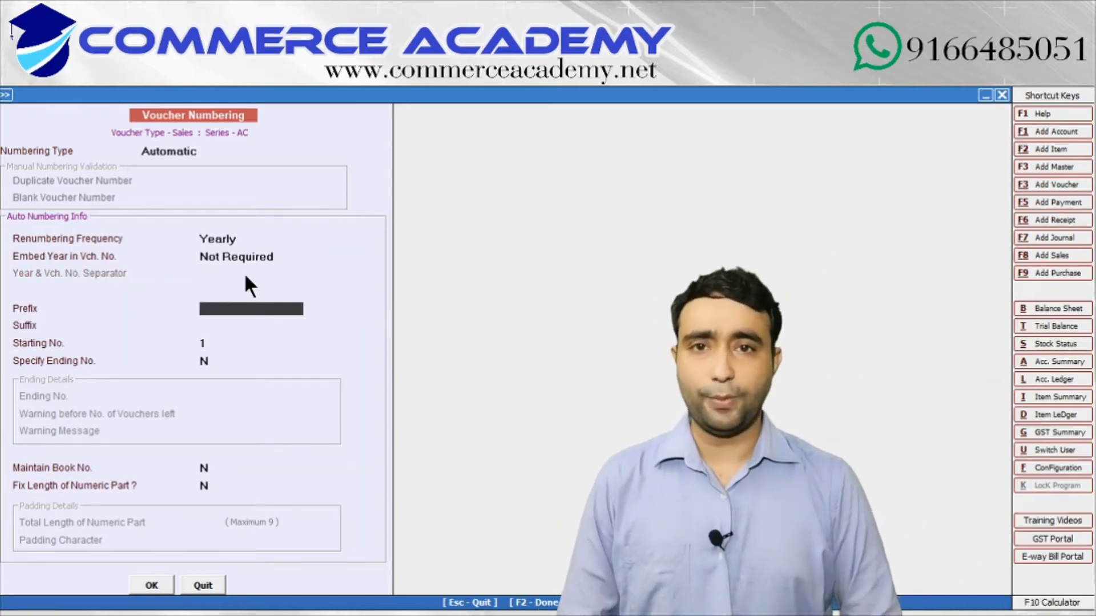
- Set the voucher number prefix to GST- and suffix to /2020, and save with all AC sales vouchers renumbered
text(G)
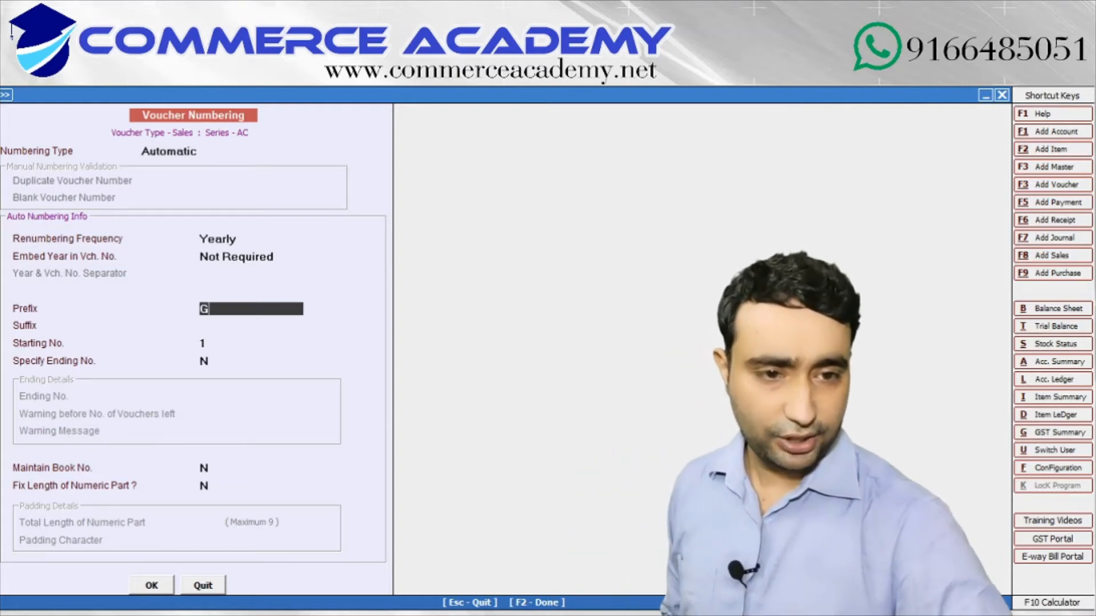
text(ST-)
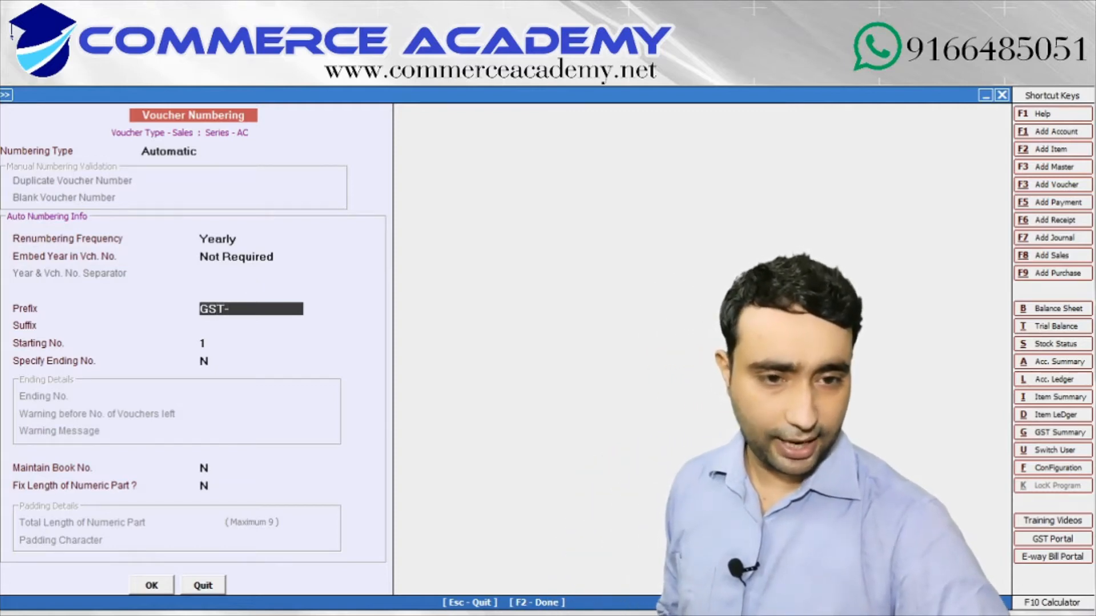
key(Return)
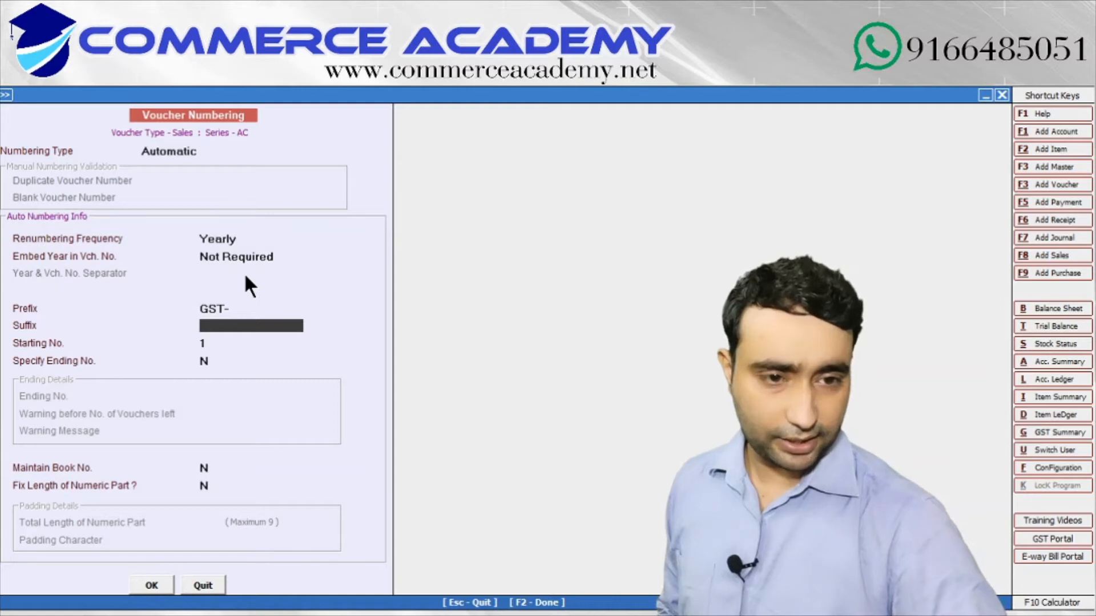
text(/2020)
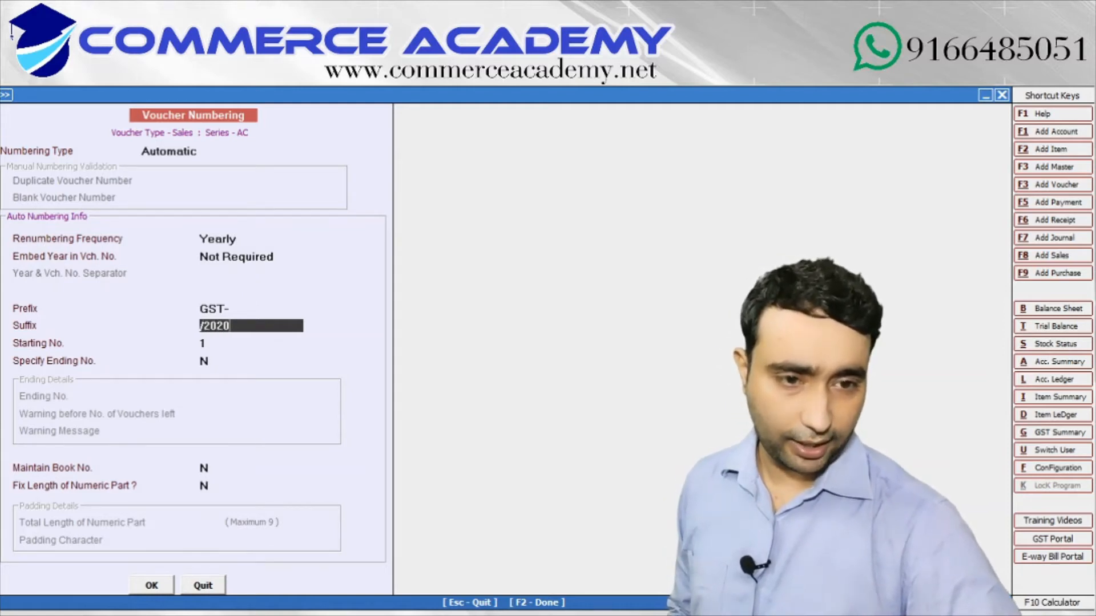
key(Return)
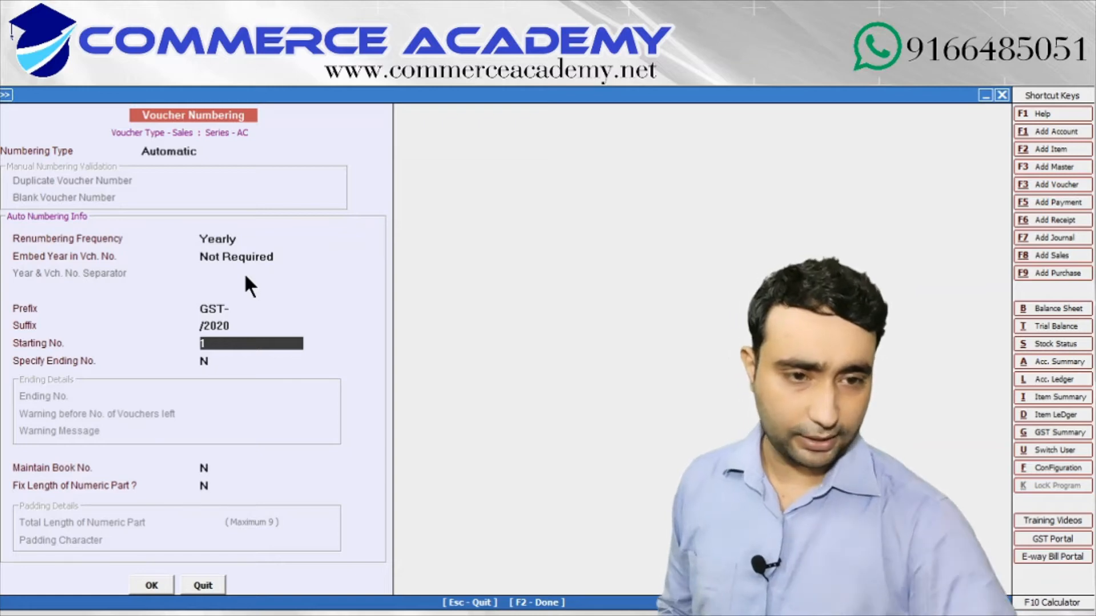
click(152, 586)
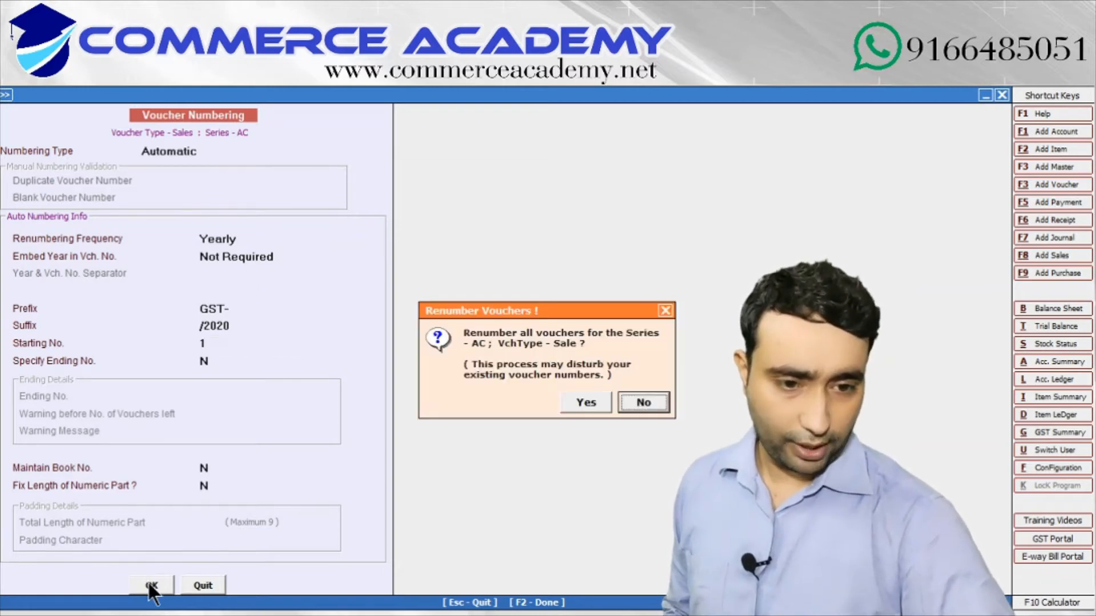
click(580, 402)
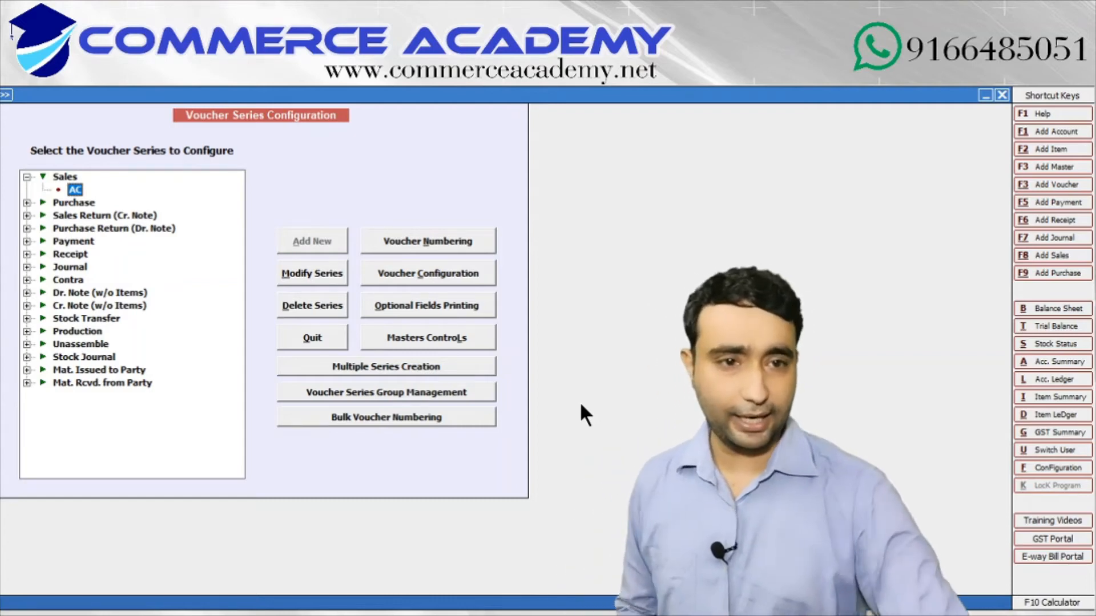
key(Escape)
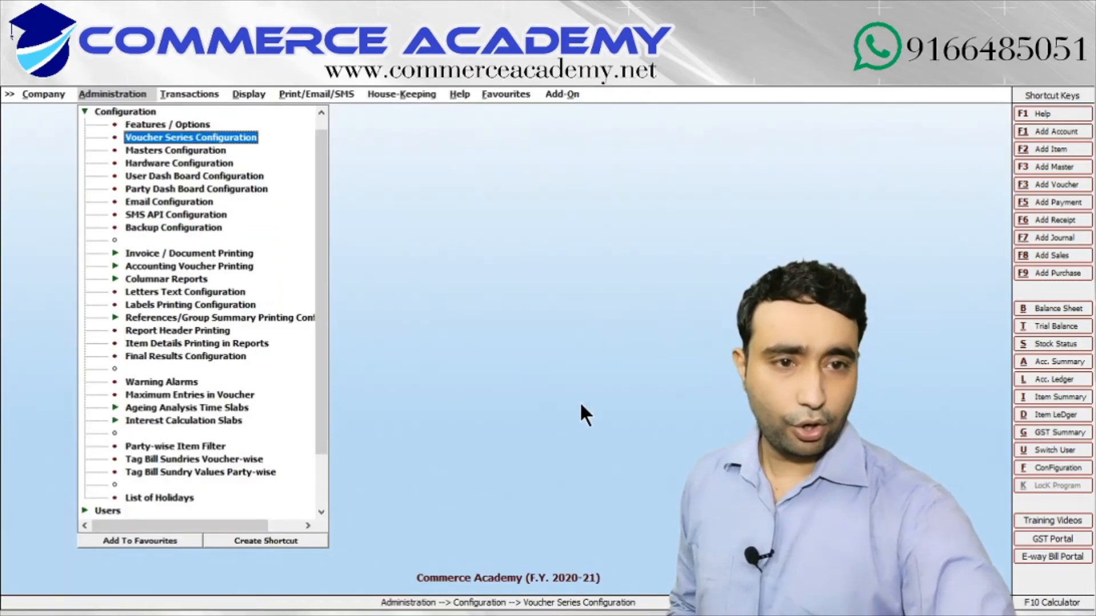
- Check the voucher number the AC series gives a new sales voucher, and close the voucher without saving
click(186, 89)
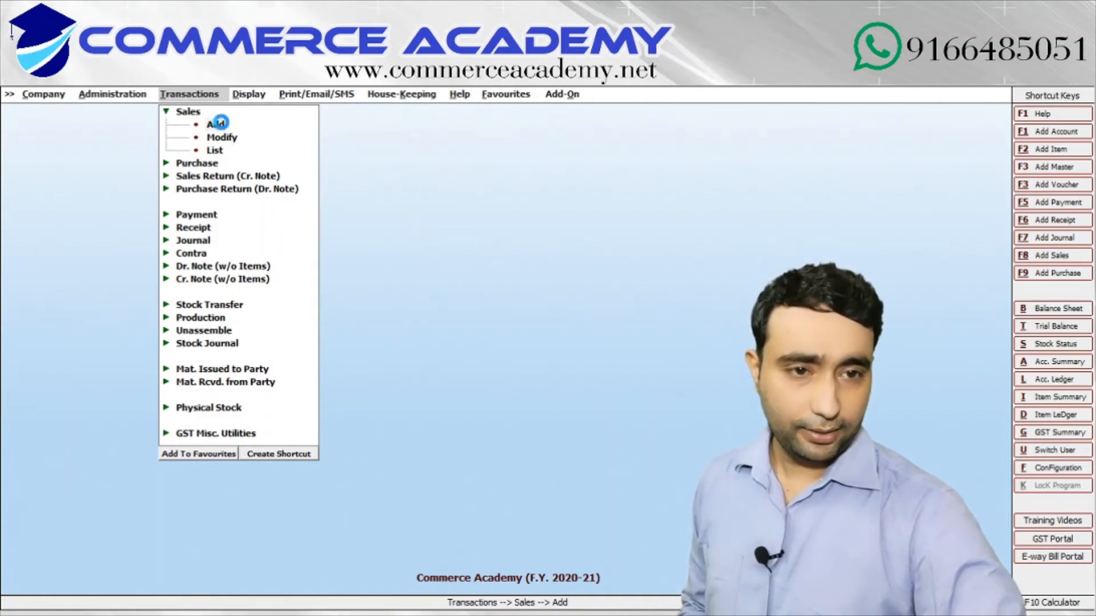
click(217, 124)
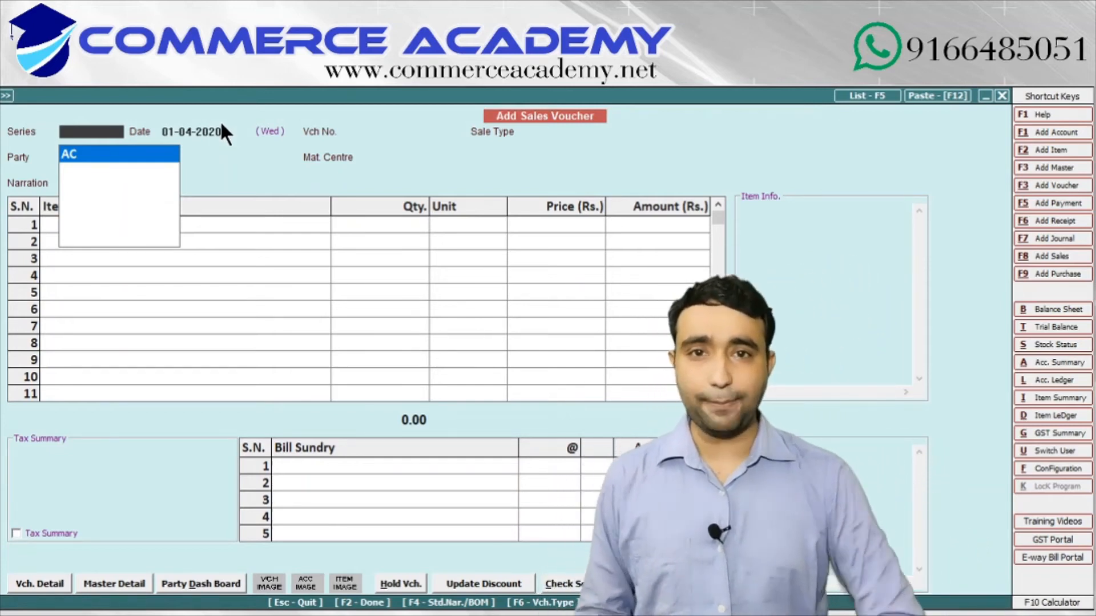
click(121, 155)
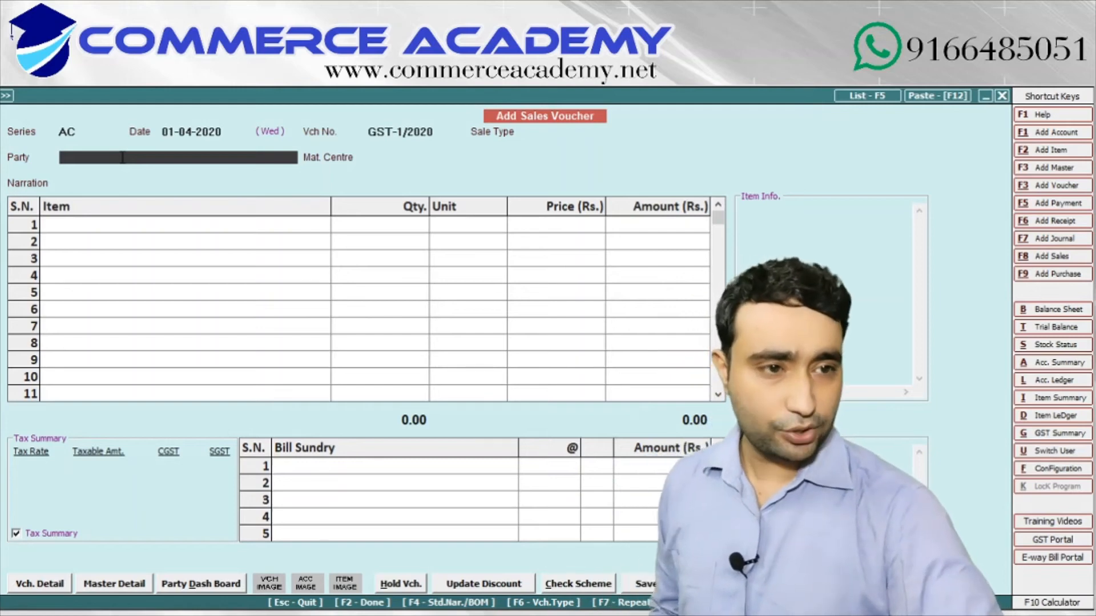
key(Escape)
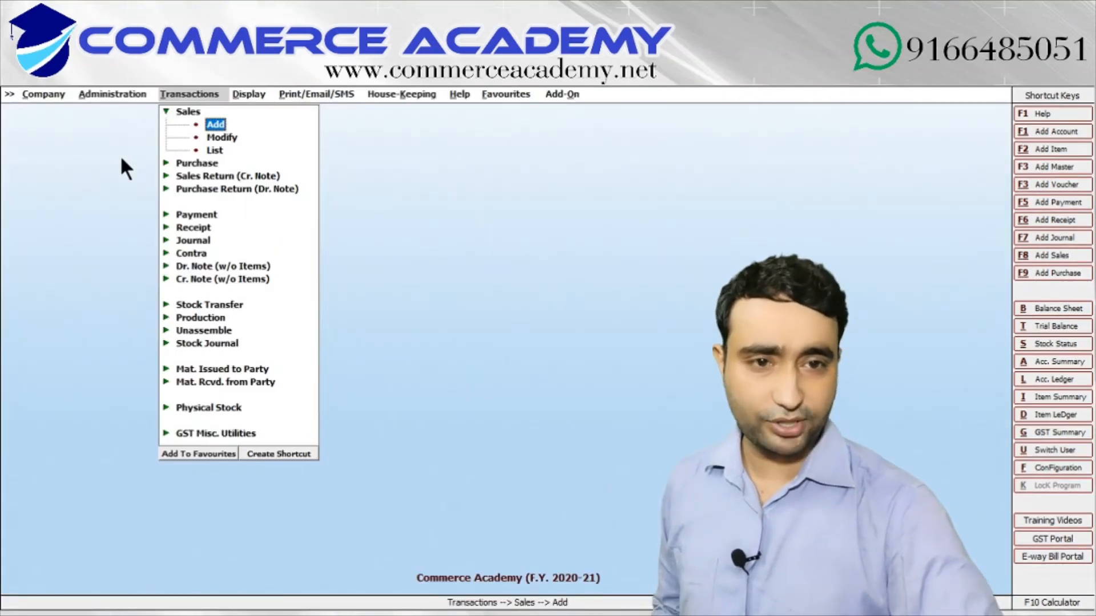
- Add a new voucher series named LED under Sales in the Voucher Series Configuration
click(112, 96)
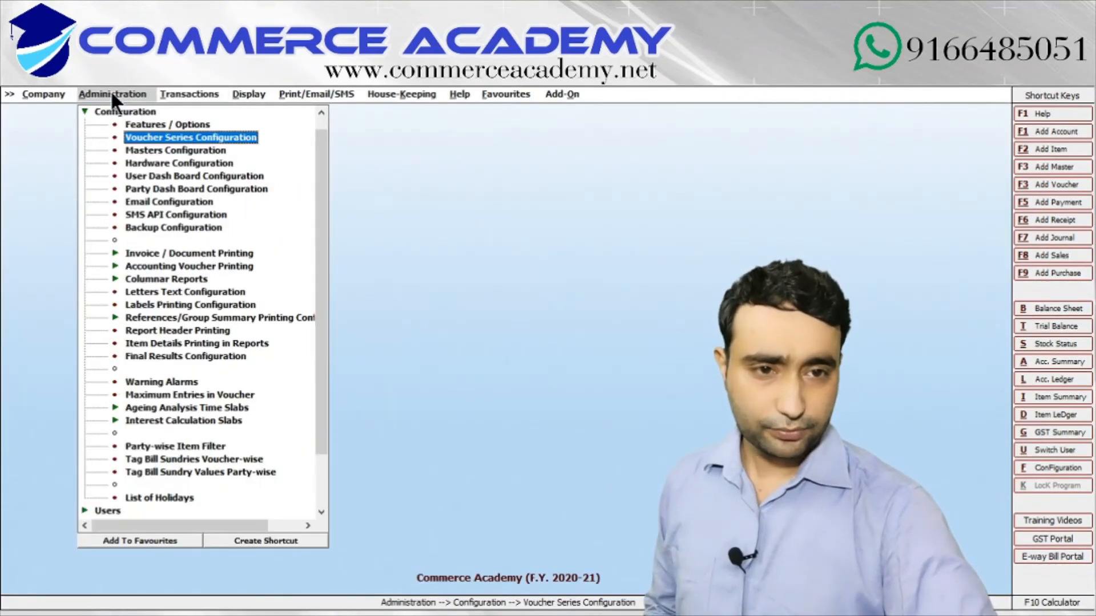
click(135, 135)
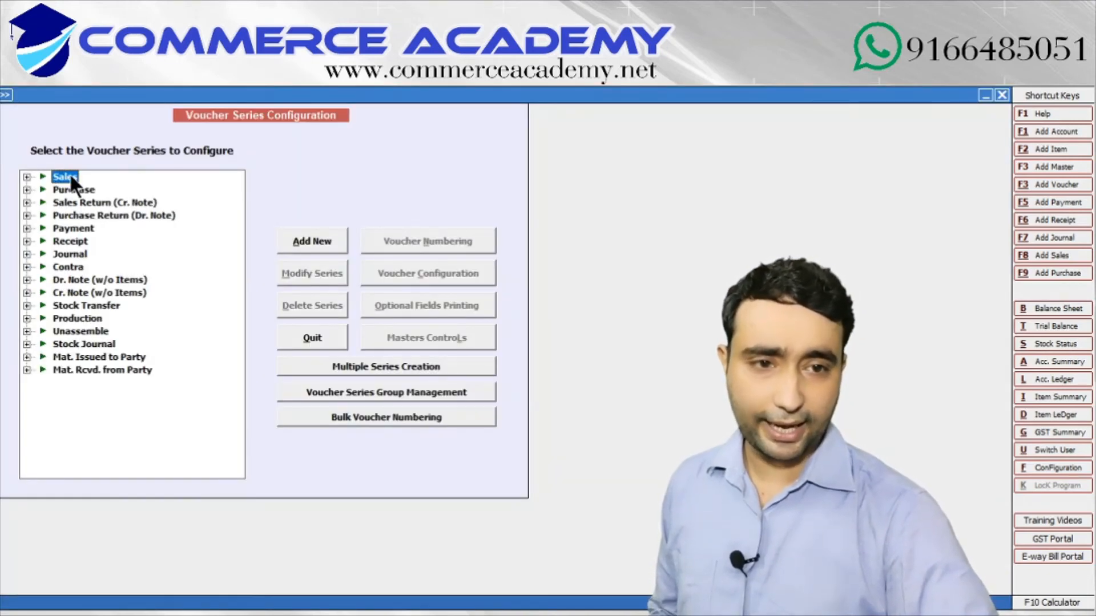
double_click(70, 176)
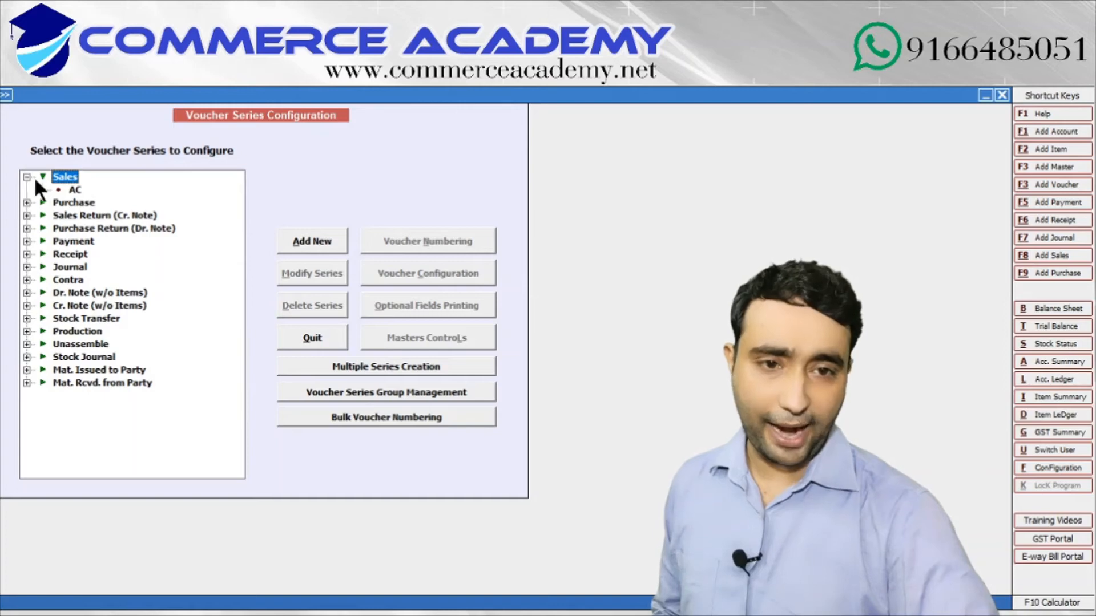
click(309, 242)
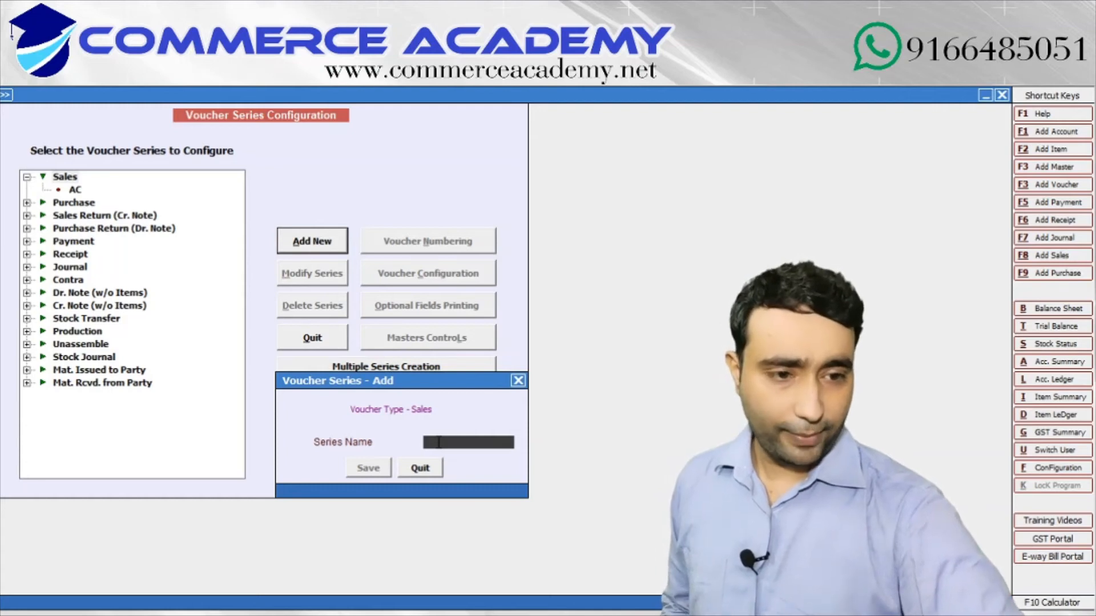
text(LED)
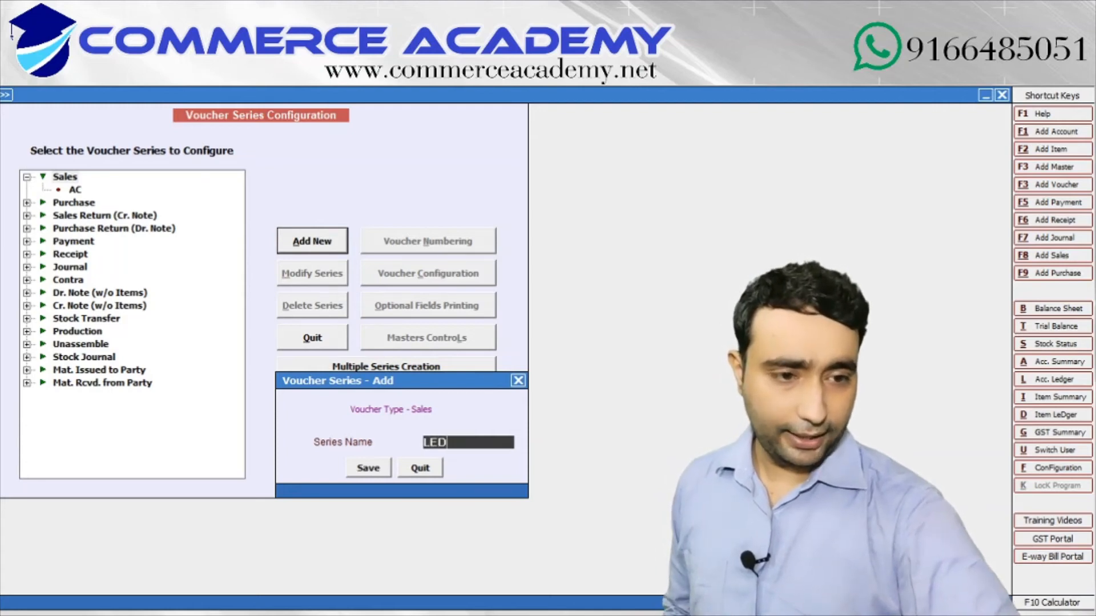
click(368, 473)
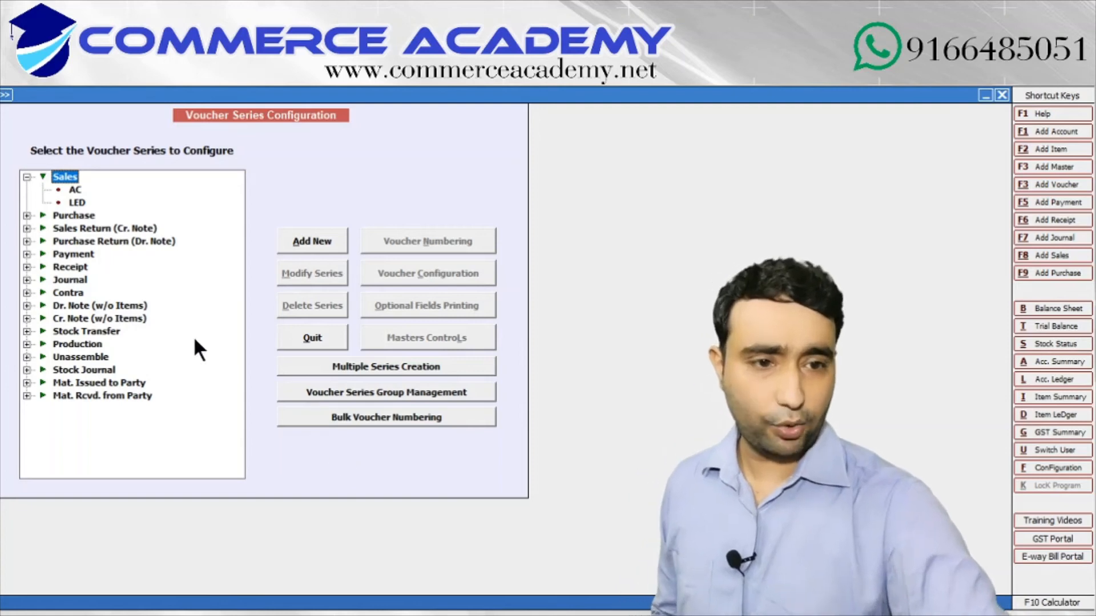
- Configure the LED sales series for automatic numbering, yearly renumbering and no year embedded in the voucher number
click(78, 203)
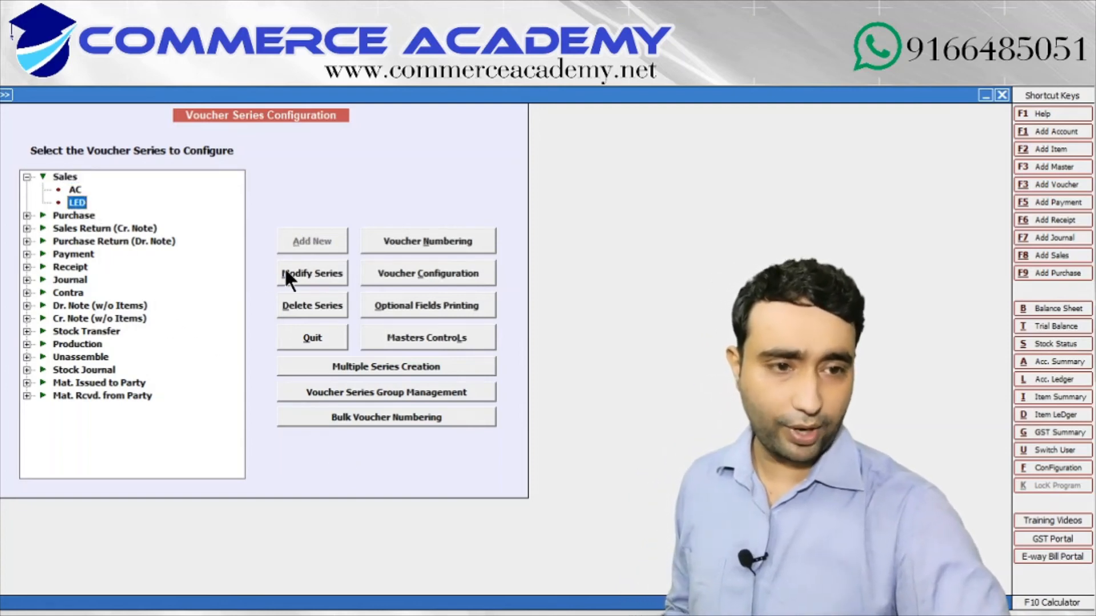
click(399, 242)
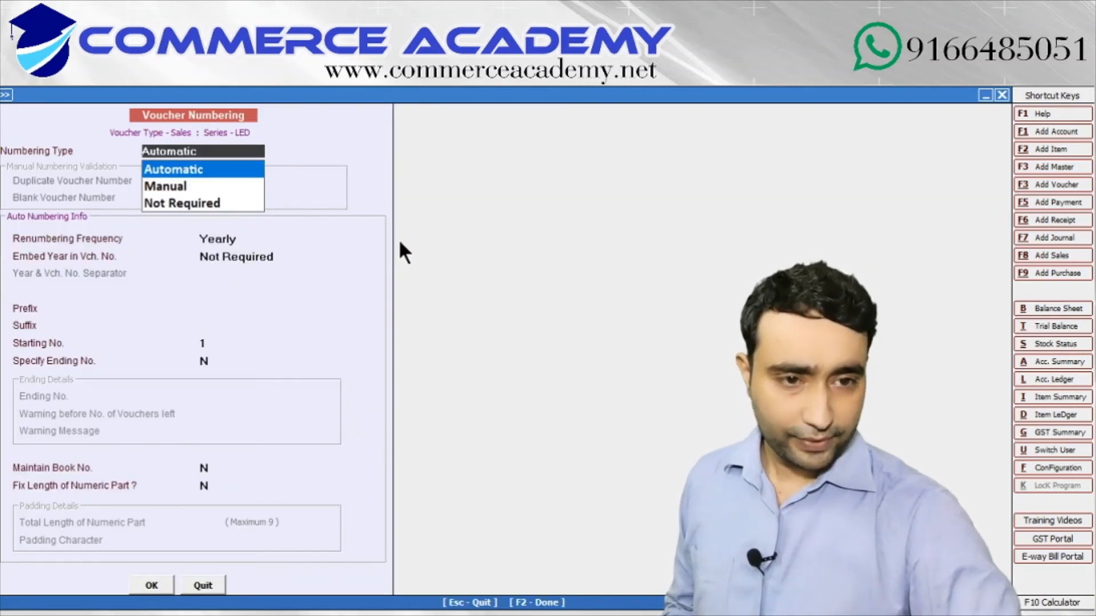
key(Return)
key(Return)
key(Return)
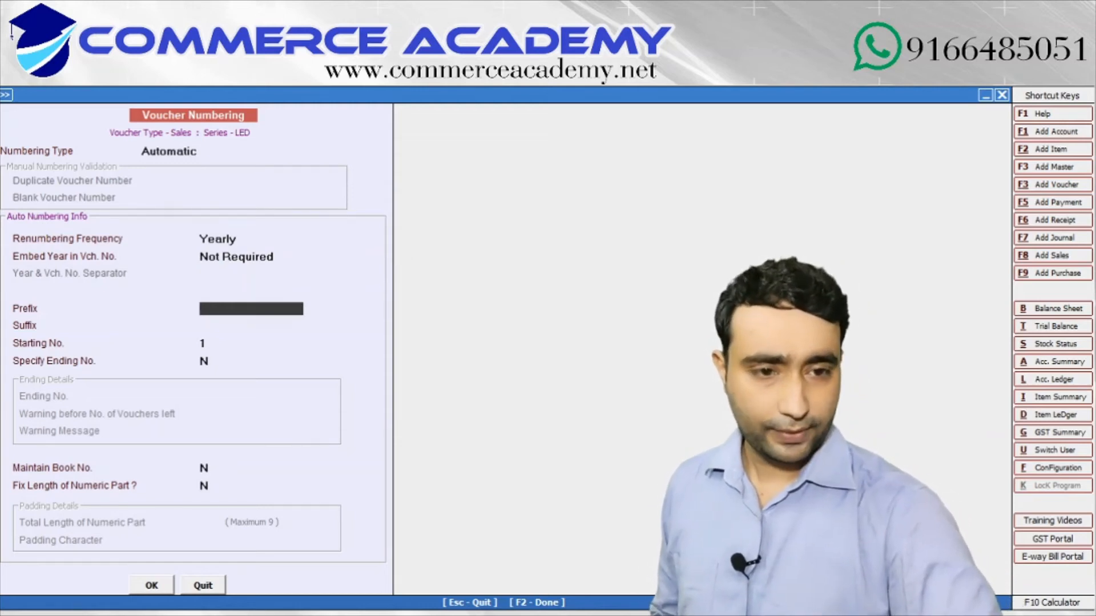
- Set the LED series prefix to CA- and suffix to /20-21, save the numbering and leave the series configuration
text(CA-)
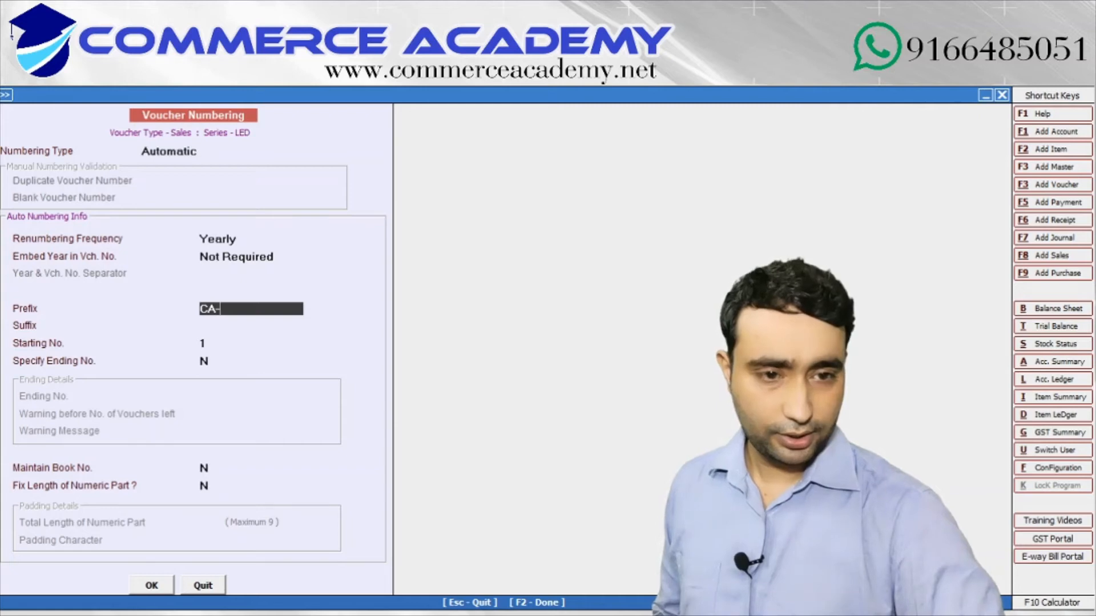
key(Return)
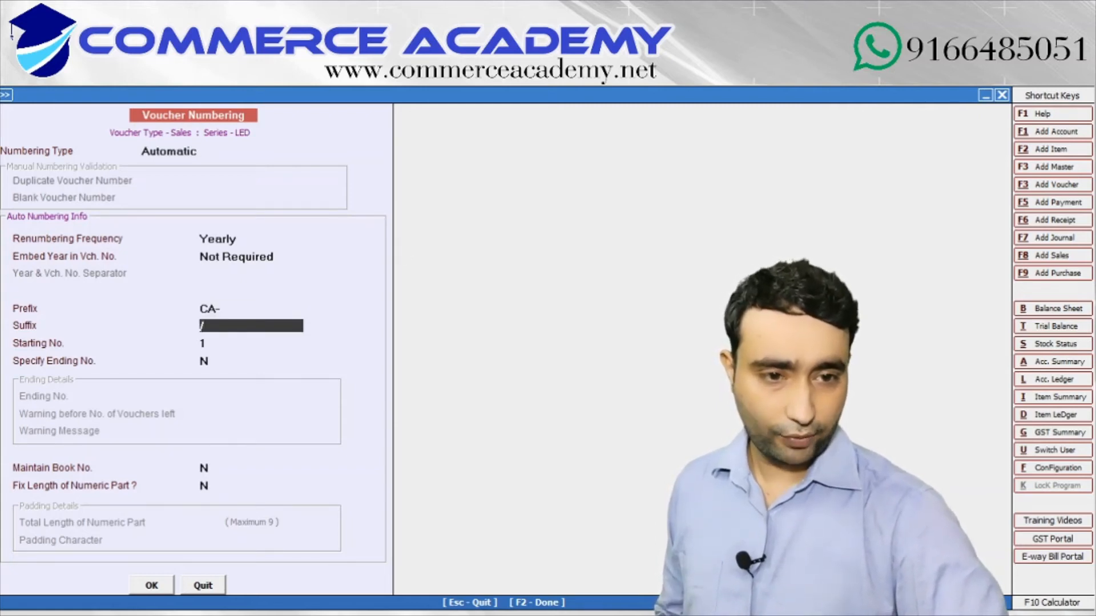
text(/20)
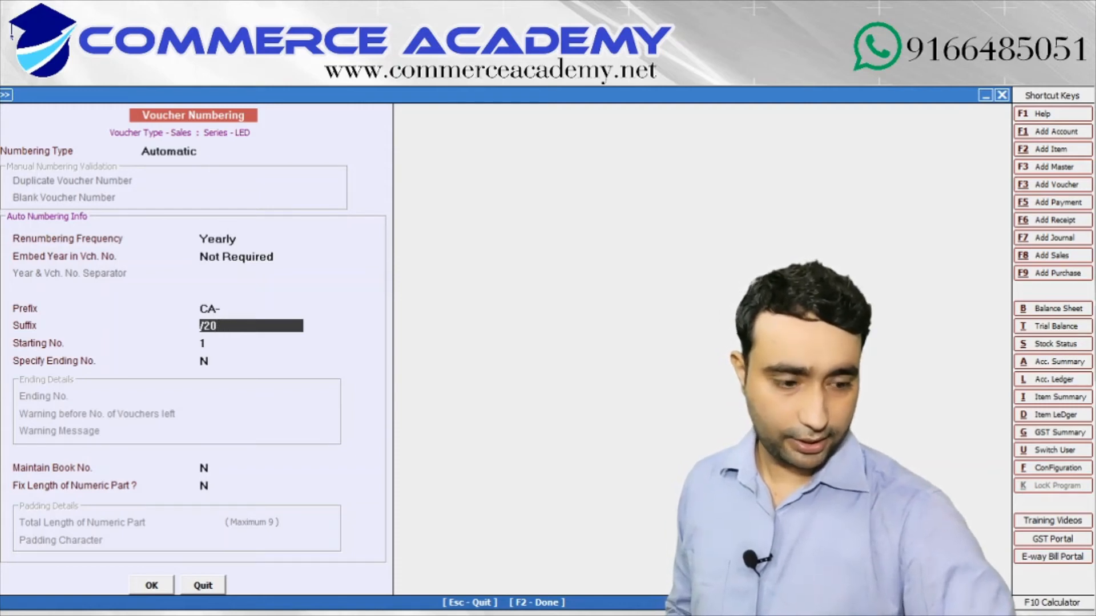
text(2021)
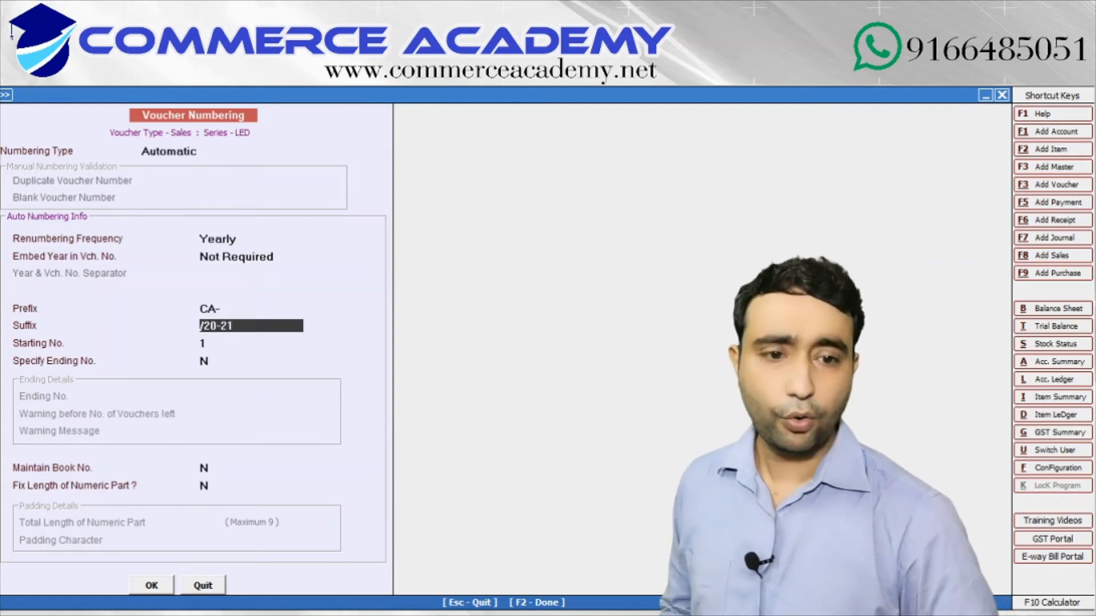
key(Return)
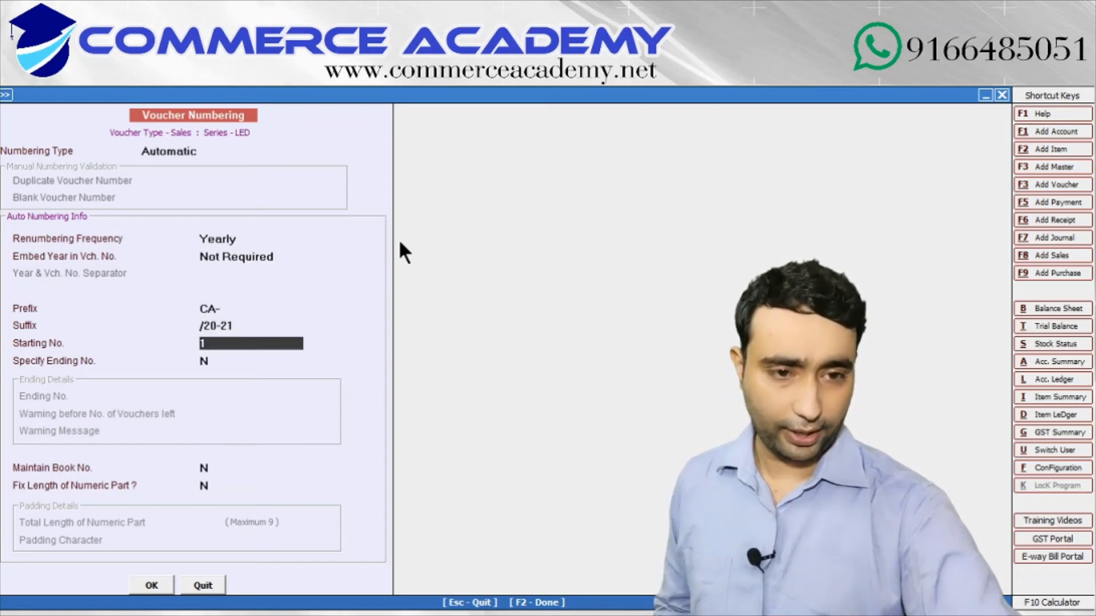
click(149, 585)
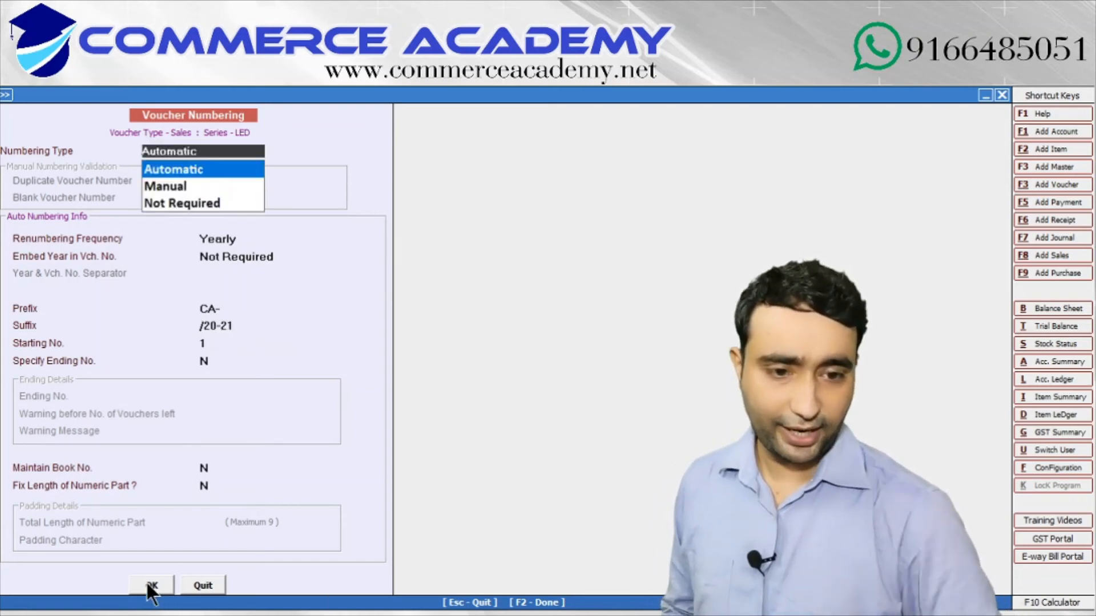
click(149, 586)
click(572, 402)
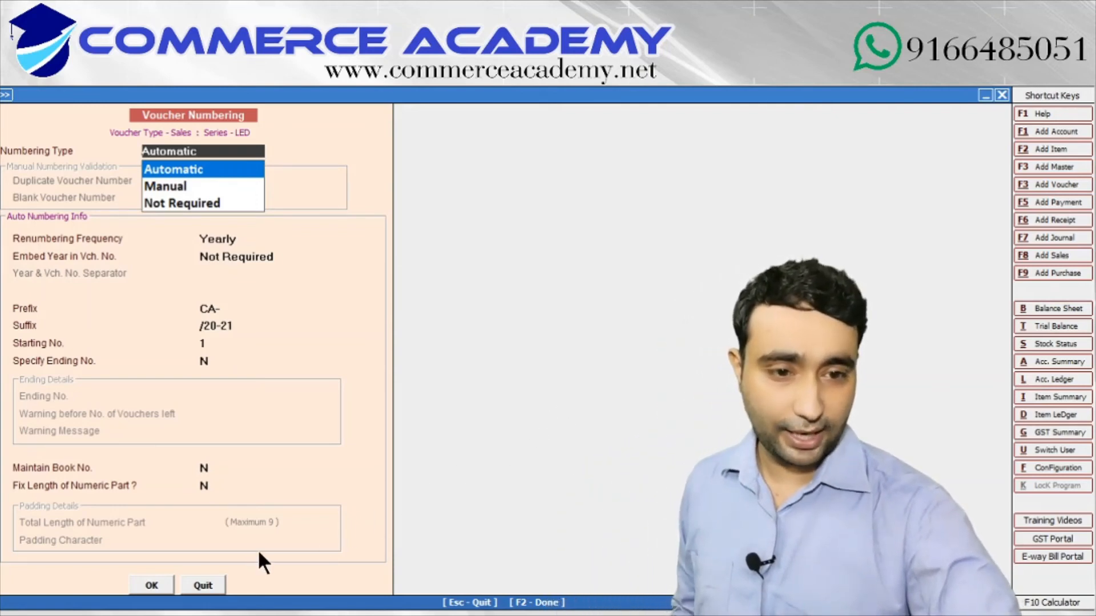
key(Escape)
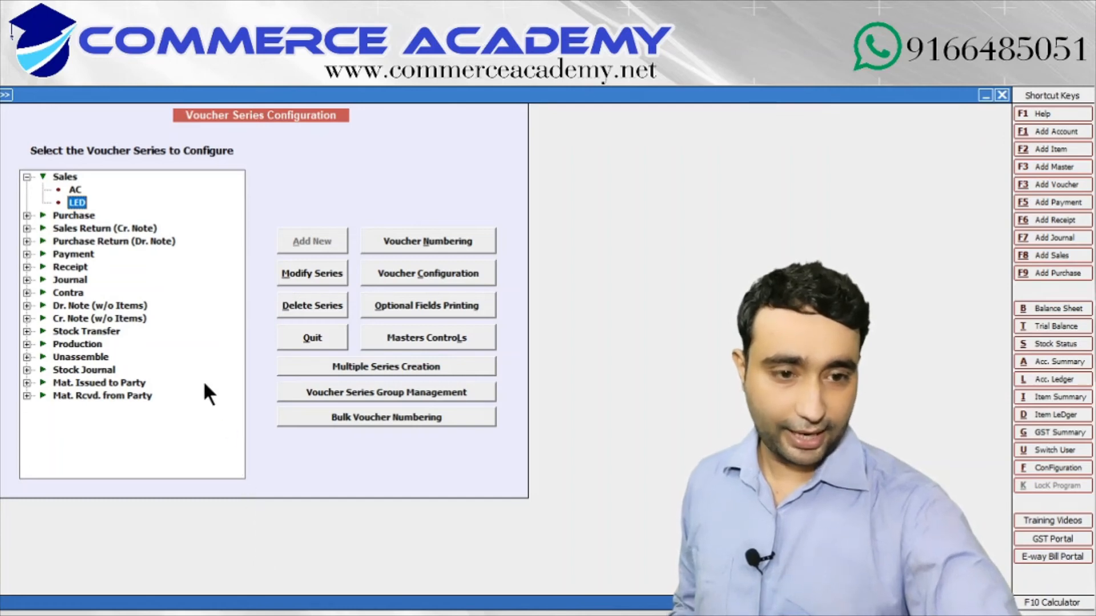
key(Escape)
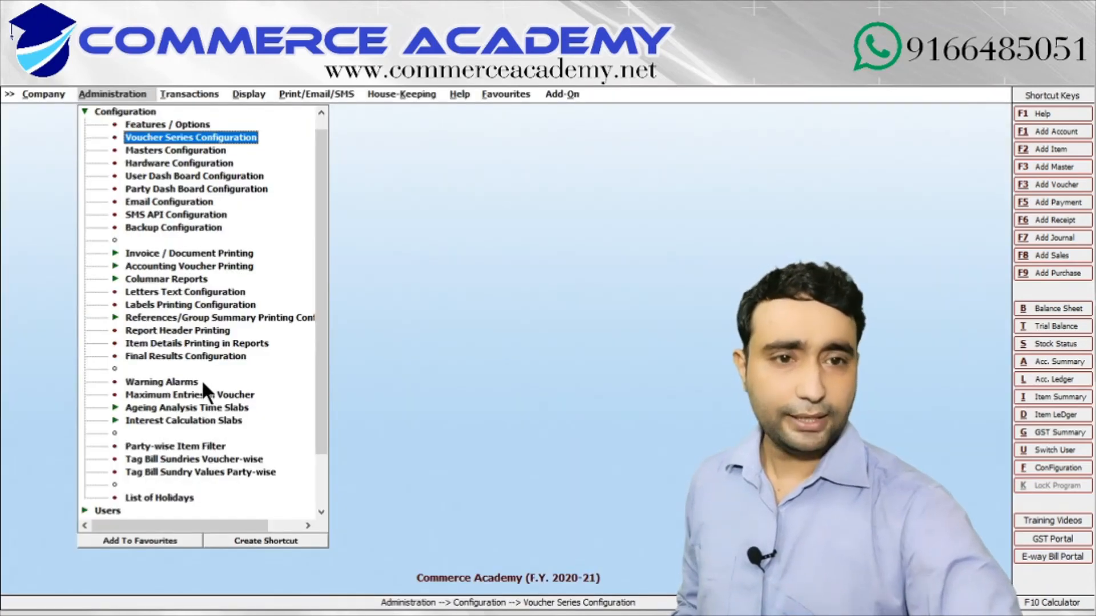
- Check the voucher number the LED series gives a new sales voucher, and close the voucher without saving
click(167, 94)
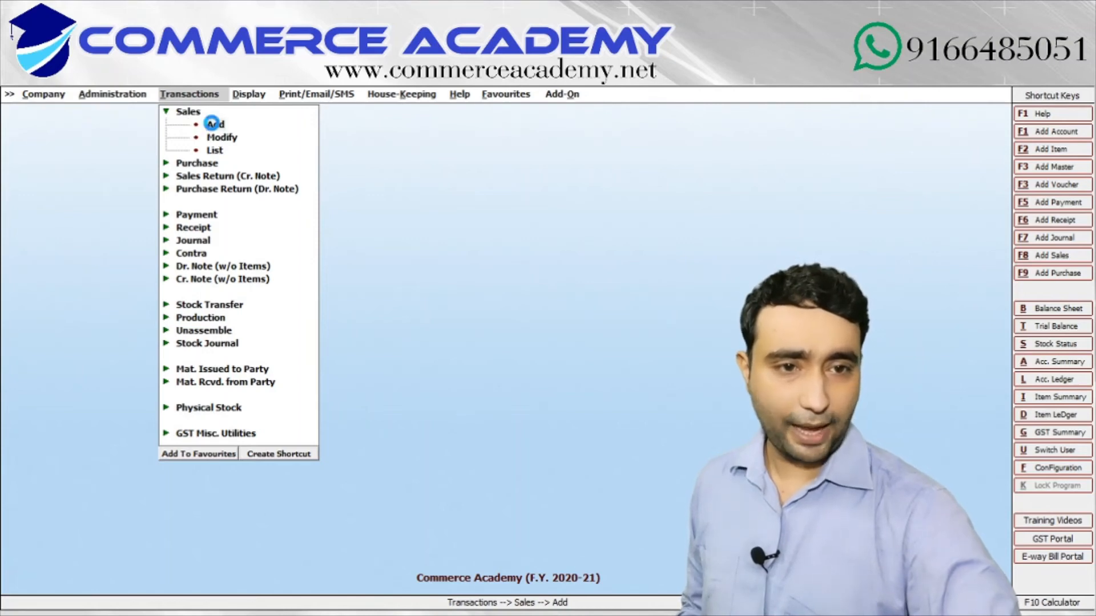
click(211, 124)
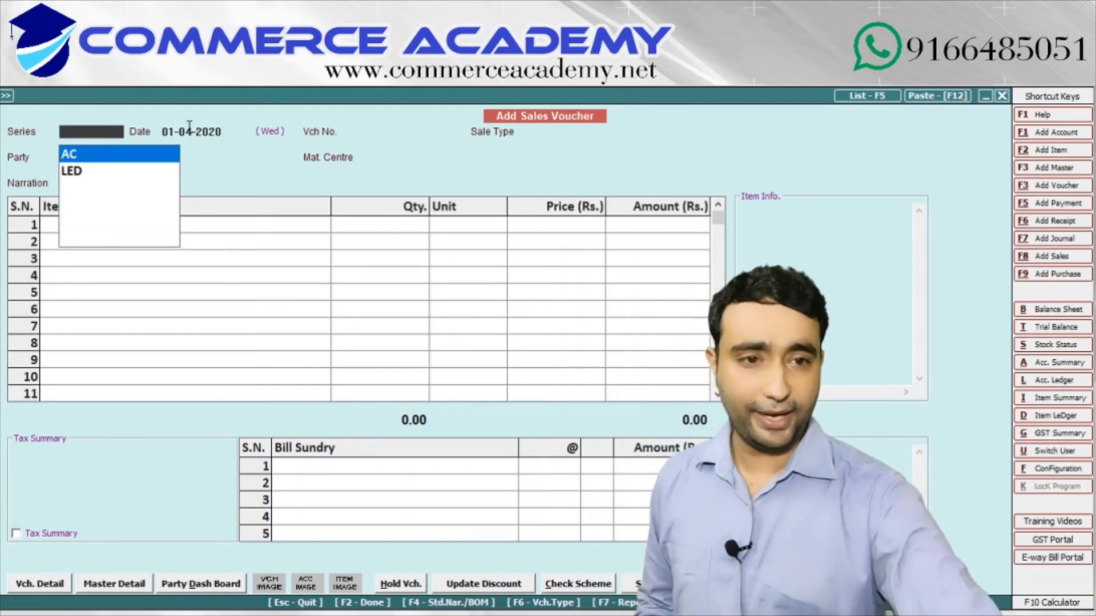
click(79, 170)
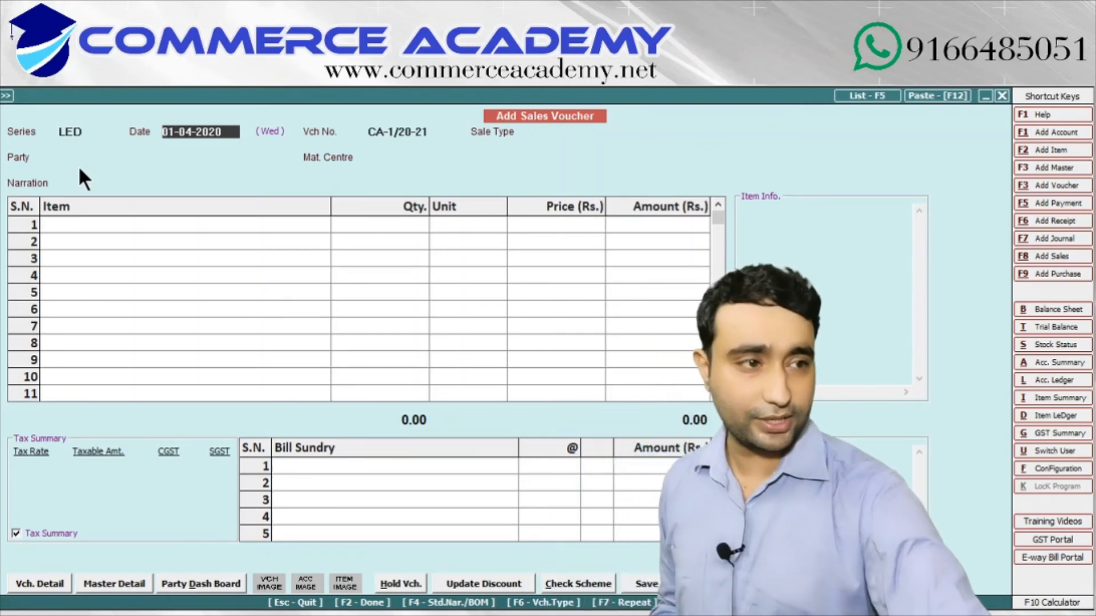
key(Escape)
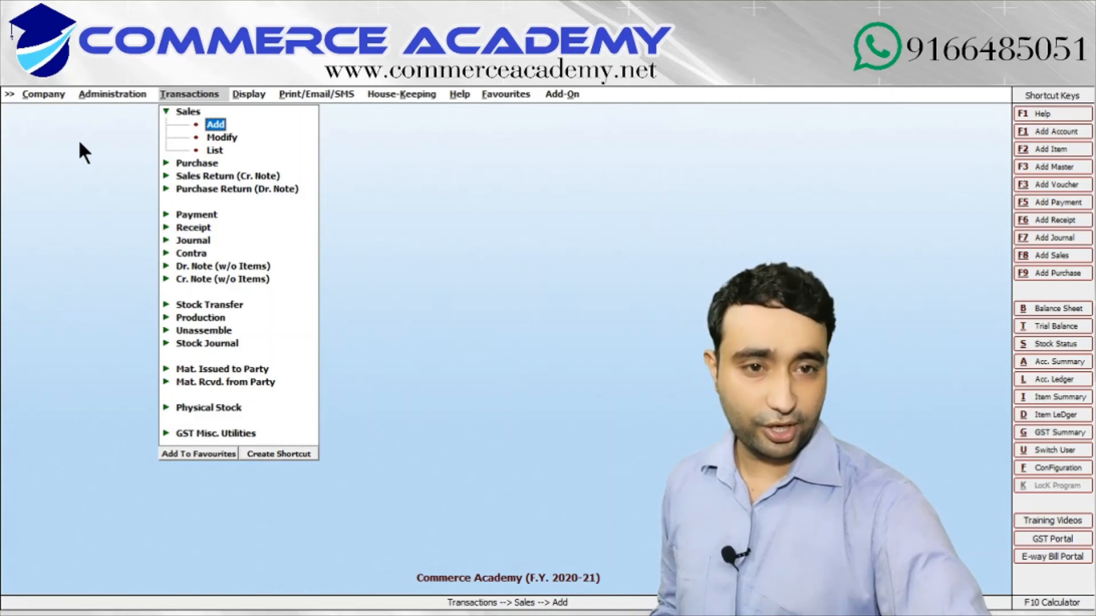
- Add a new voucher series named Mobile under Sales in the Voucher Series Configuration
click(85, 93)
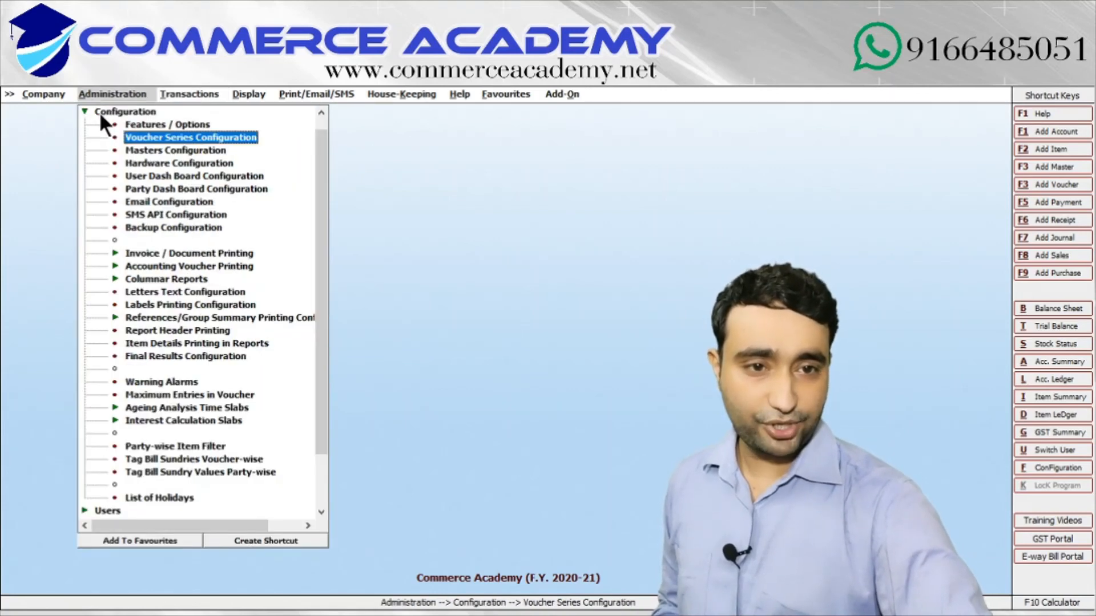
click(146, 137)
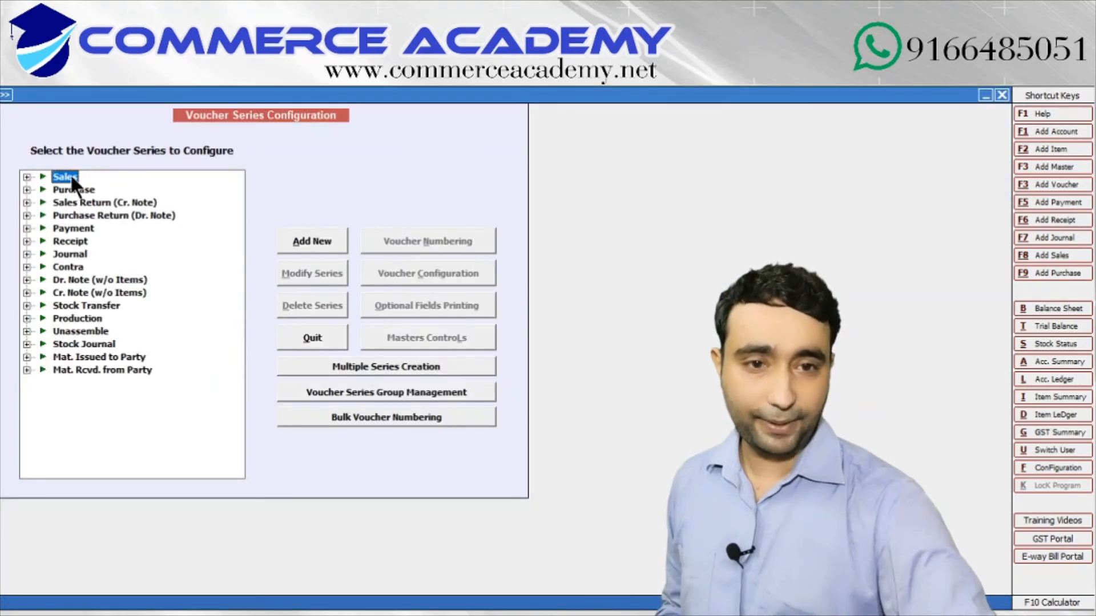
click(292, 241)
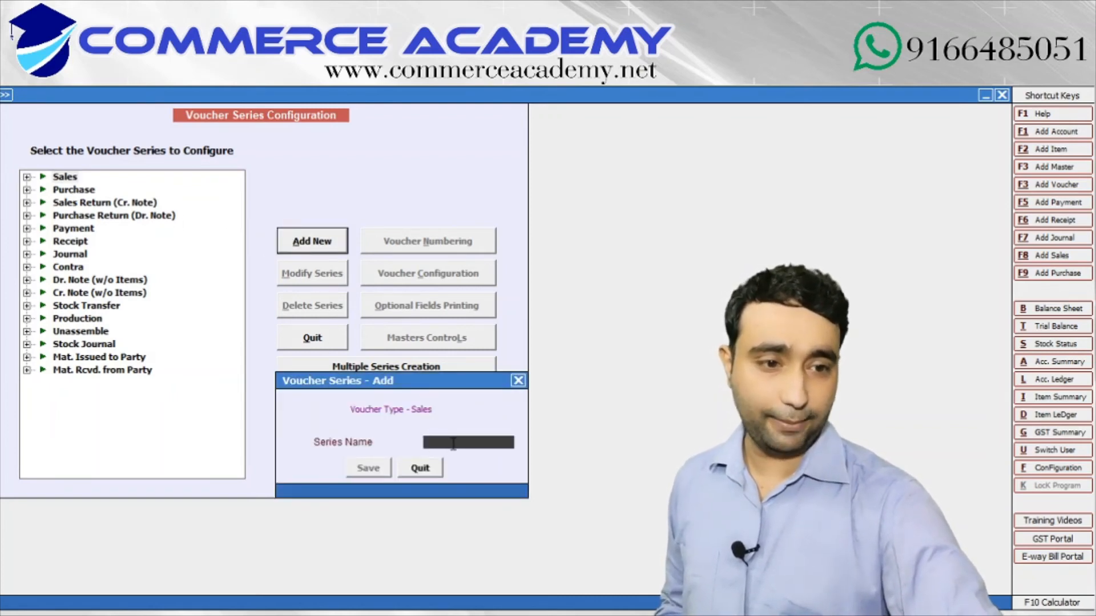
text(M)
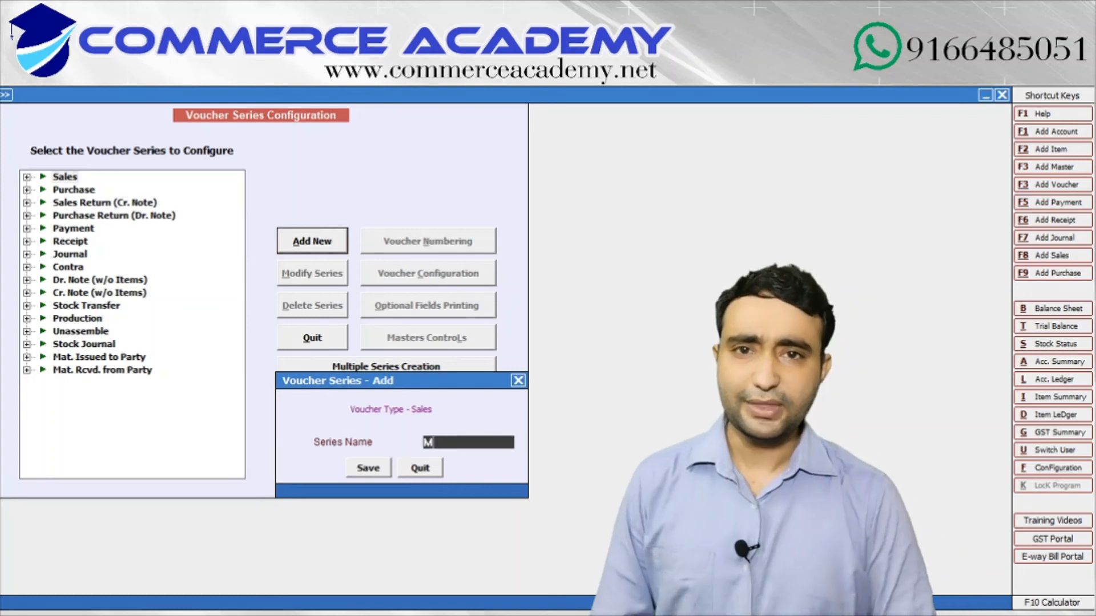
text(obile)
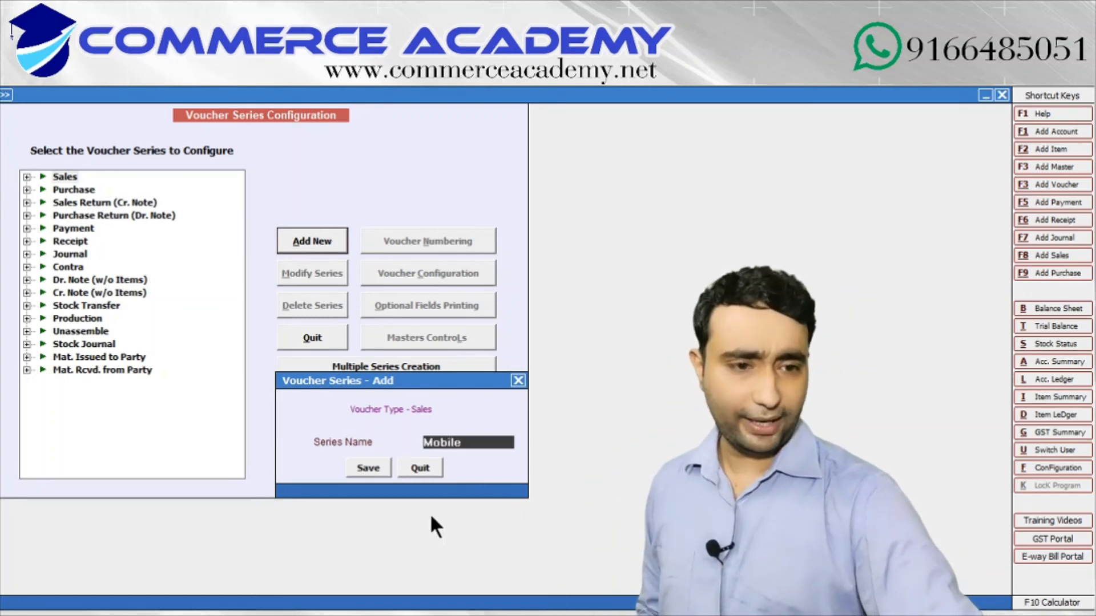
click(368, 472)
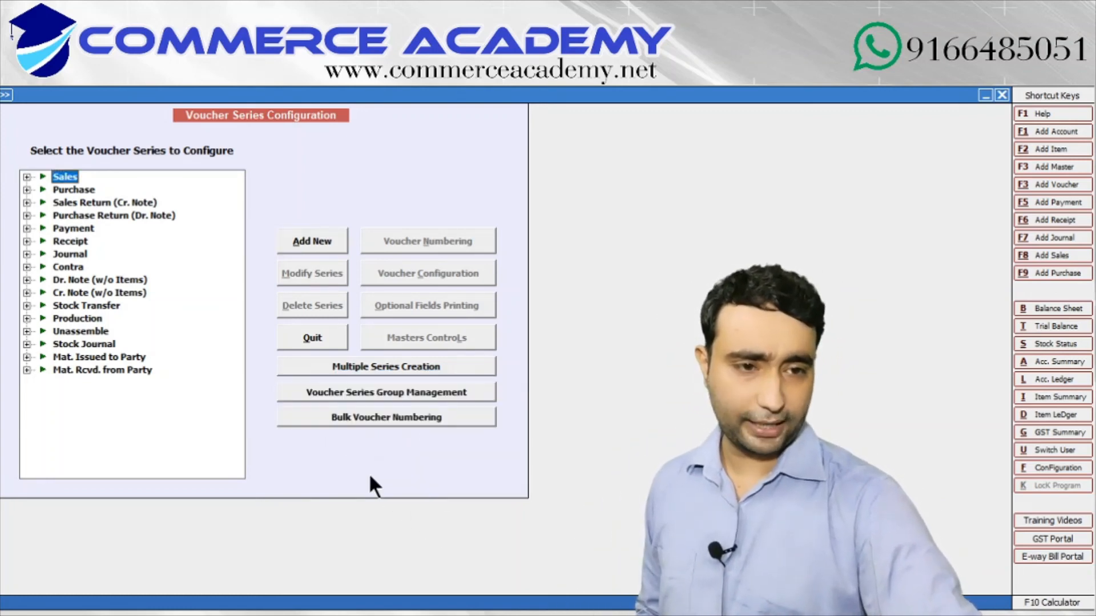
- Expand the Sales voucher type to view the series it contains
double_click(67, 176)
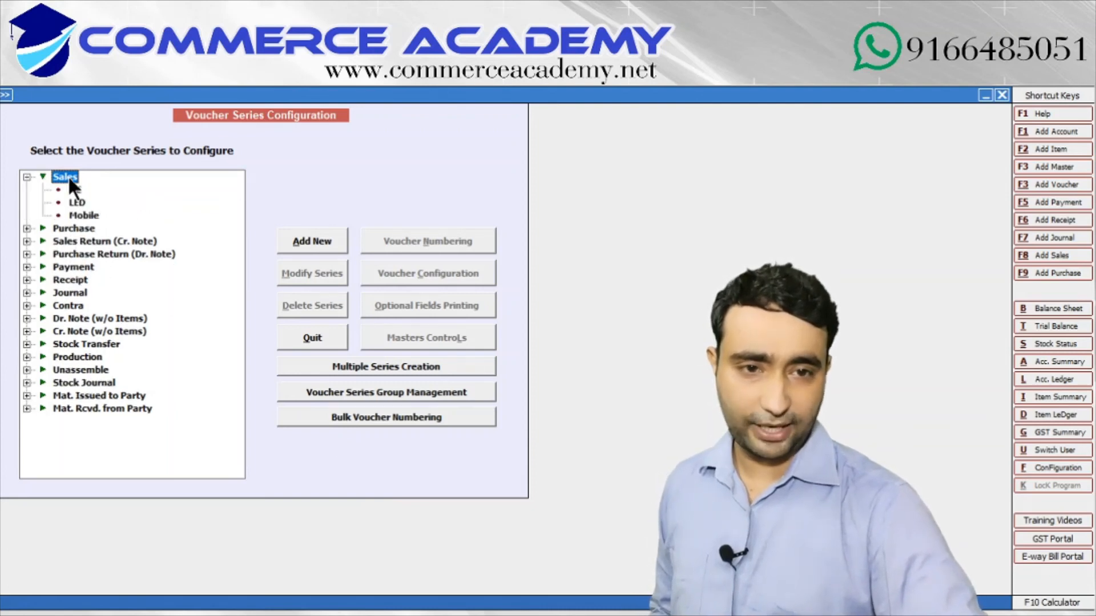
double_click(67, 176)
double_click(66, 177)
double_click(67, 177)
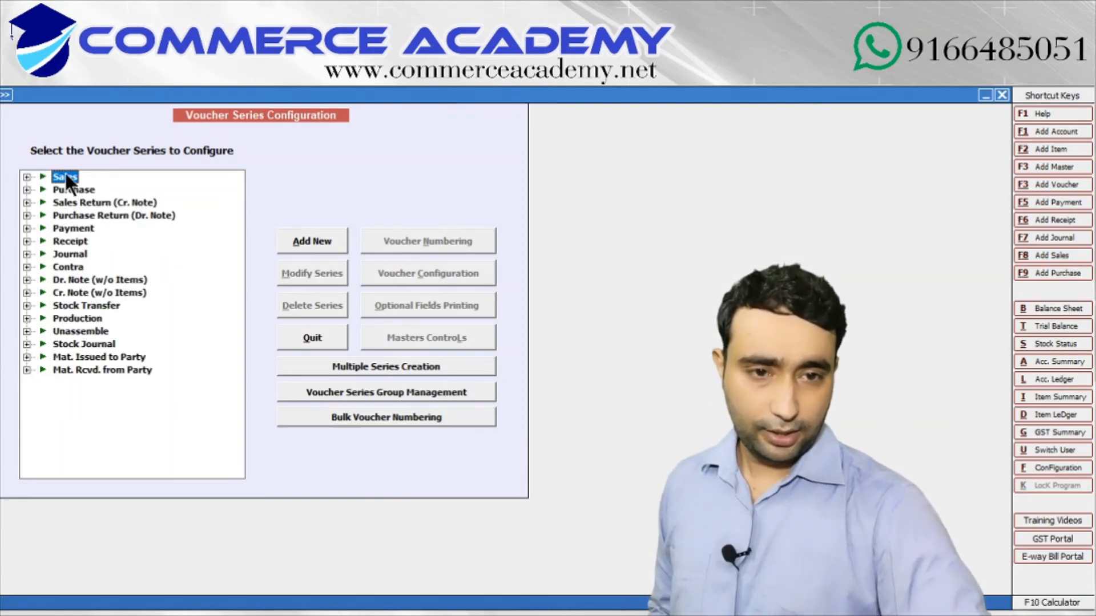
double_click(66, 177)
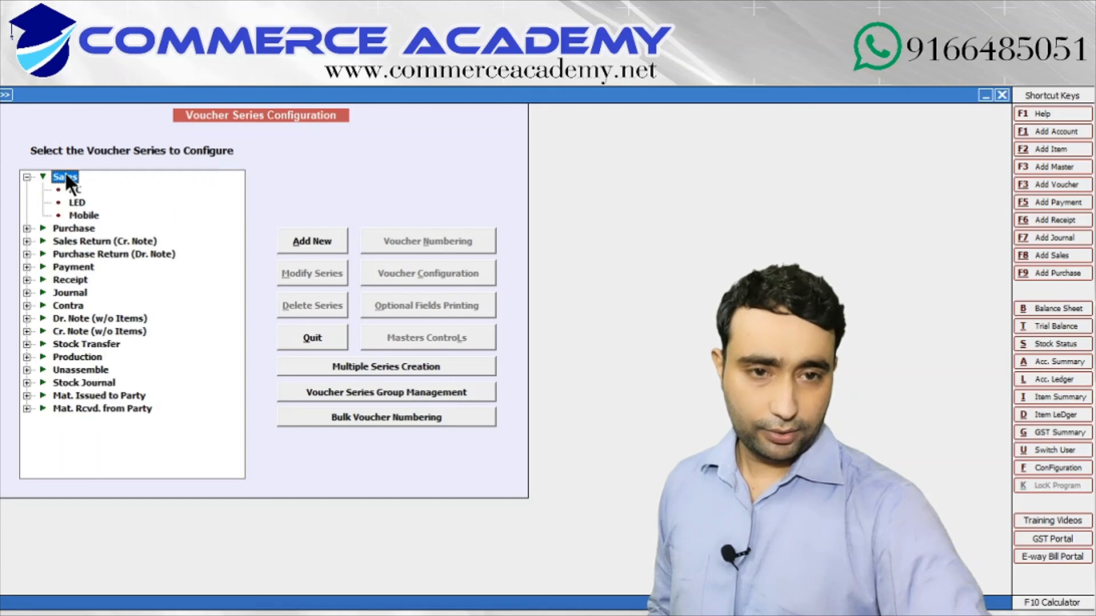
- Set the Mobile sales series to automatic numbering with the prefix MO-, save the numbering and leave the series configuration
click(76, 212)
click(391, 238)
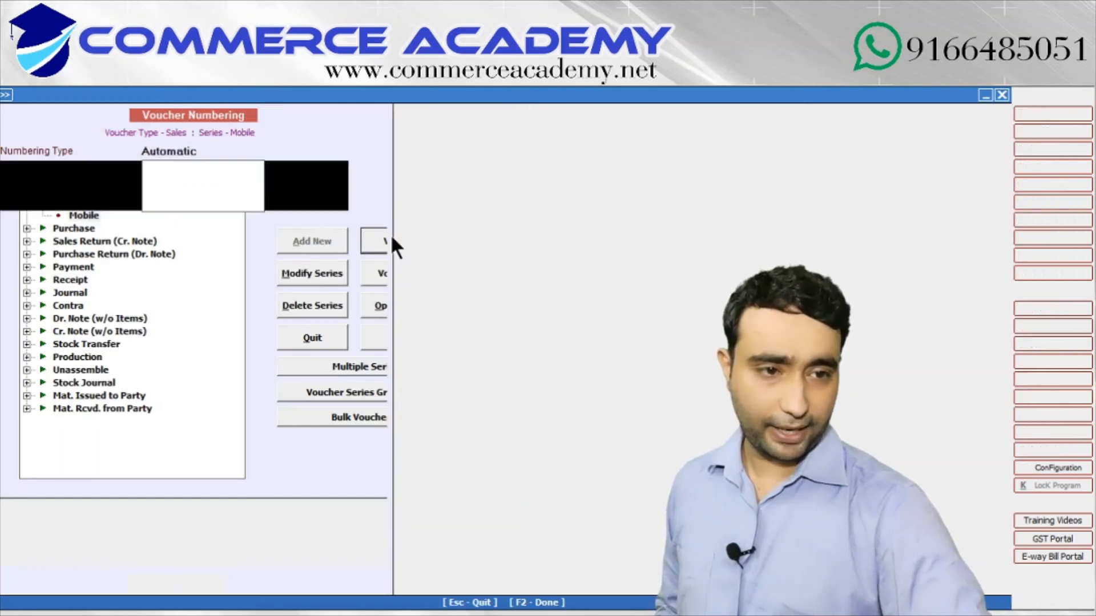
key(Return)
key(Return)
key(Return)
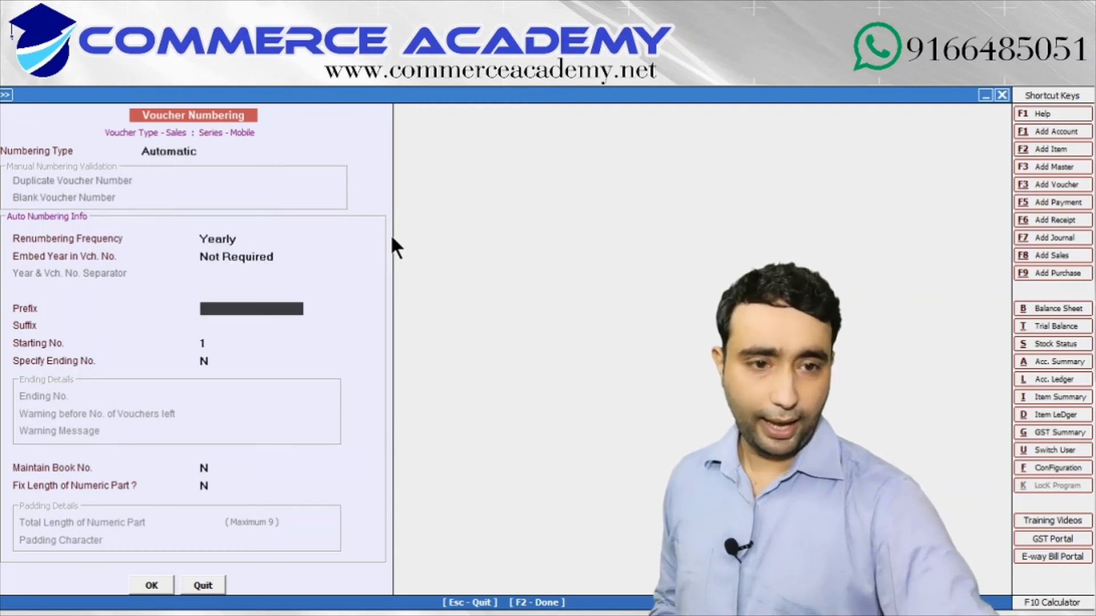
text(MO)
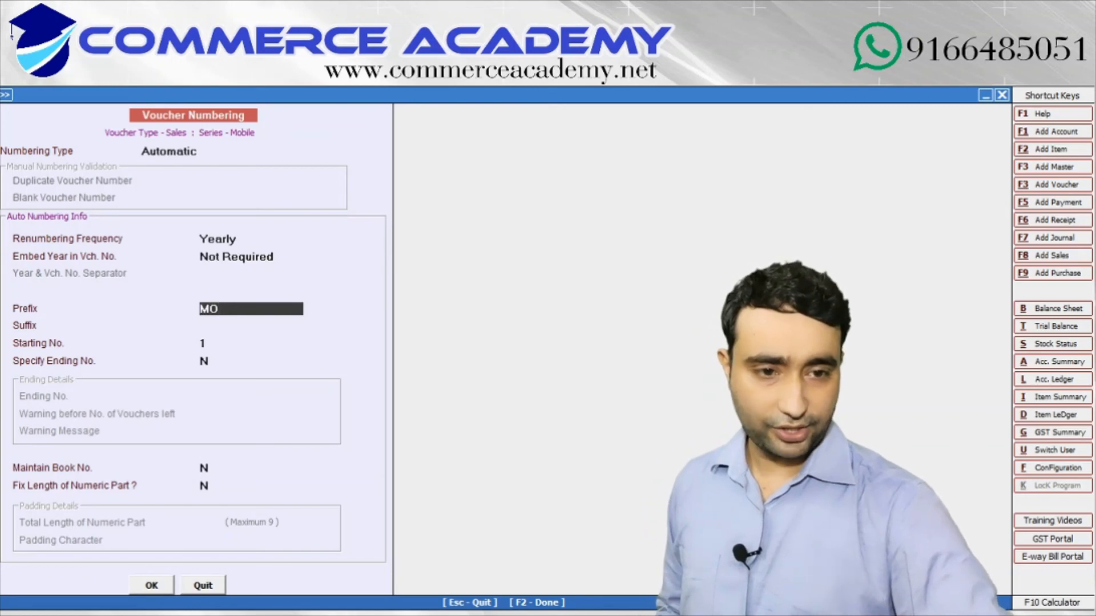
text(-)
key(Return)
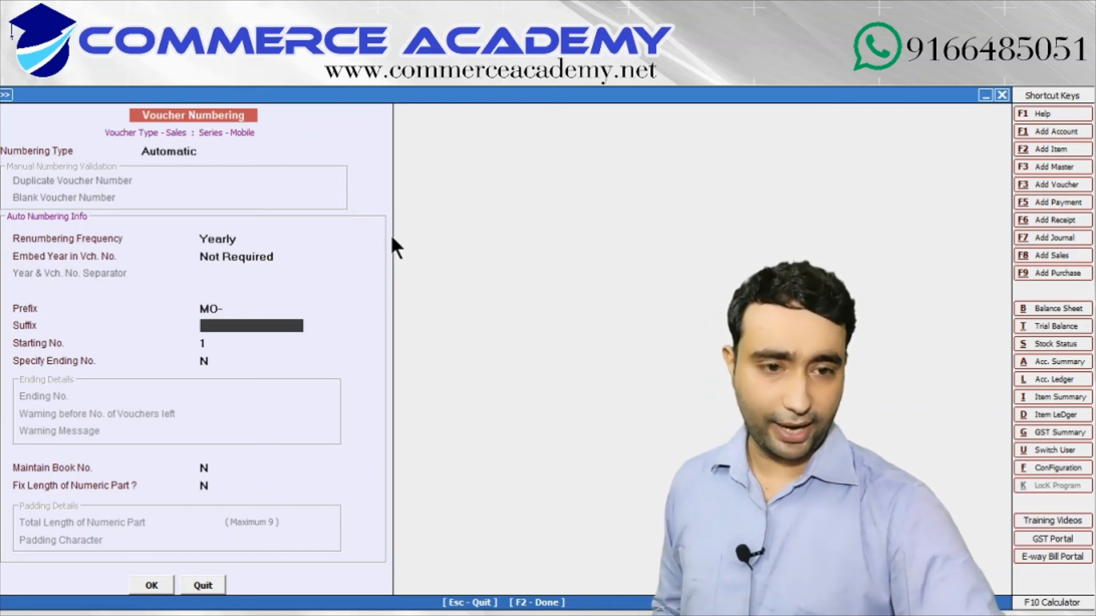
click(149, 585)
click(589, 402)
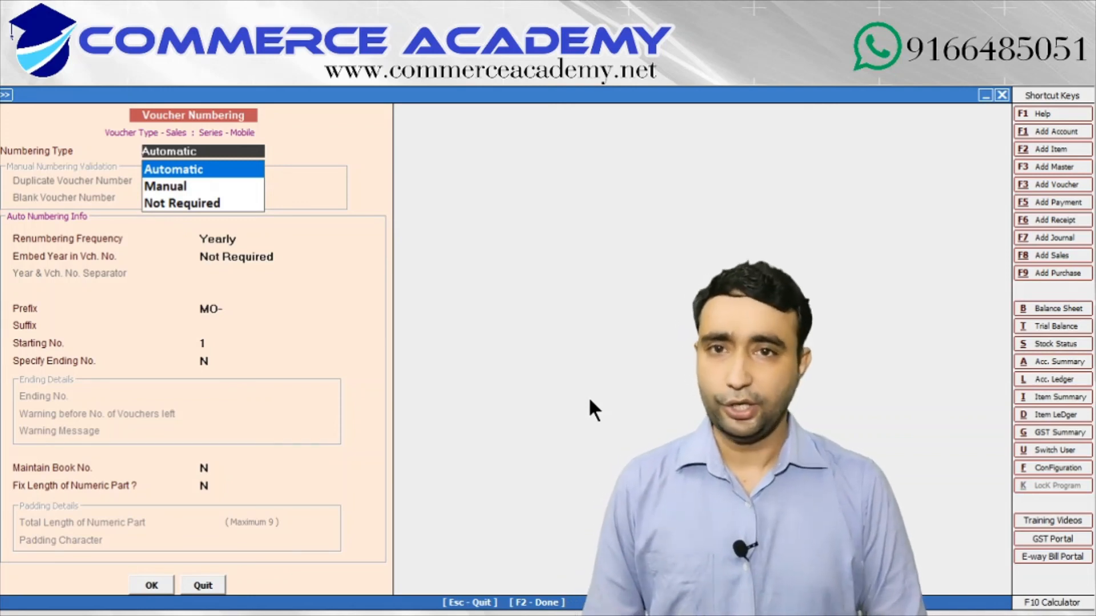
key(Escape)
key(Escape)
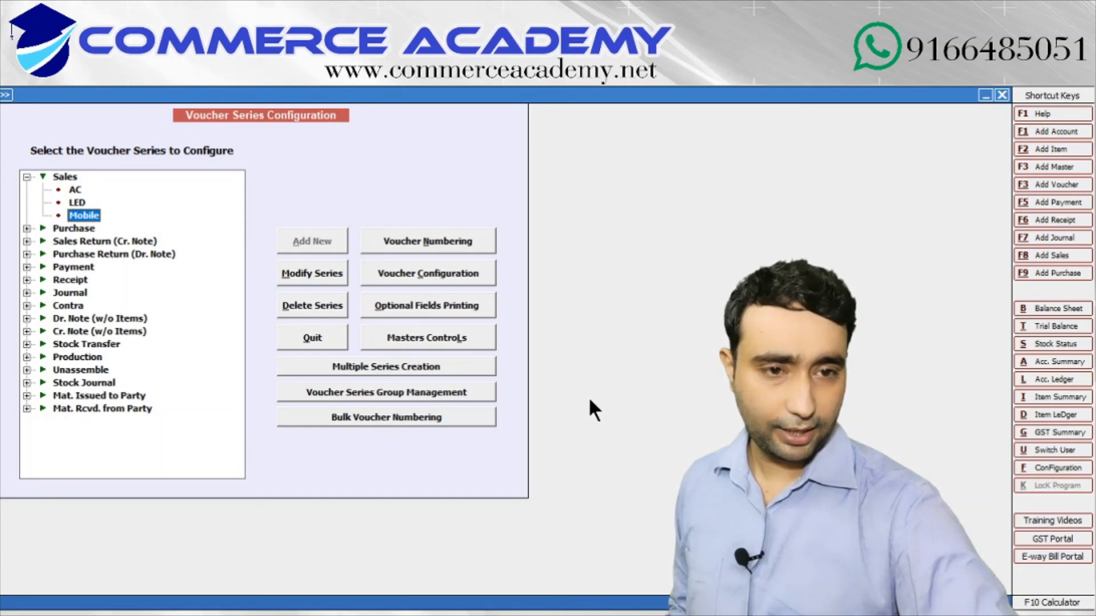
key(Escape)
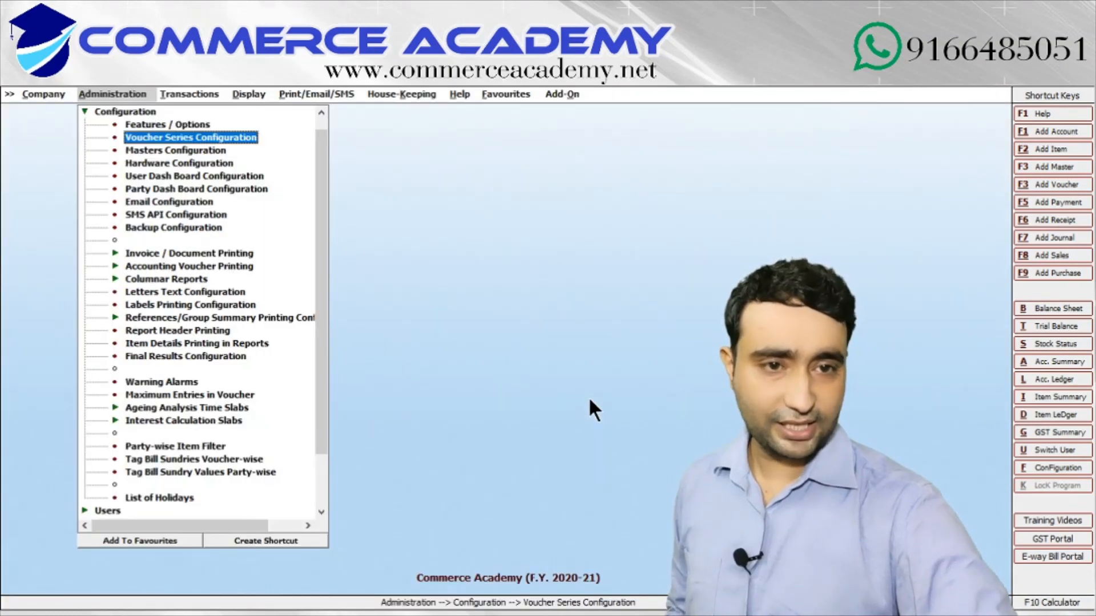
- Start a new sales voucher in the Mobile series to check the voucher number it gives
click(182, 93)
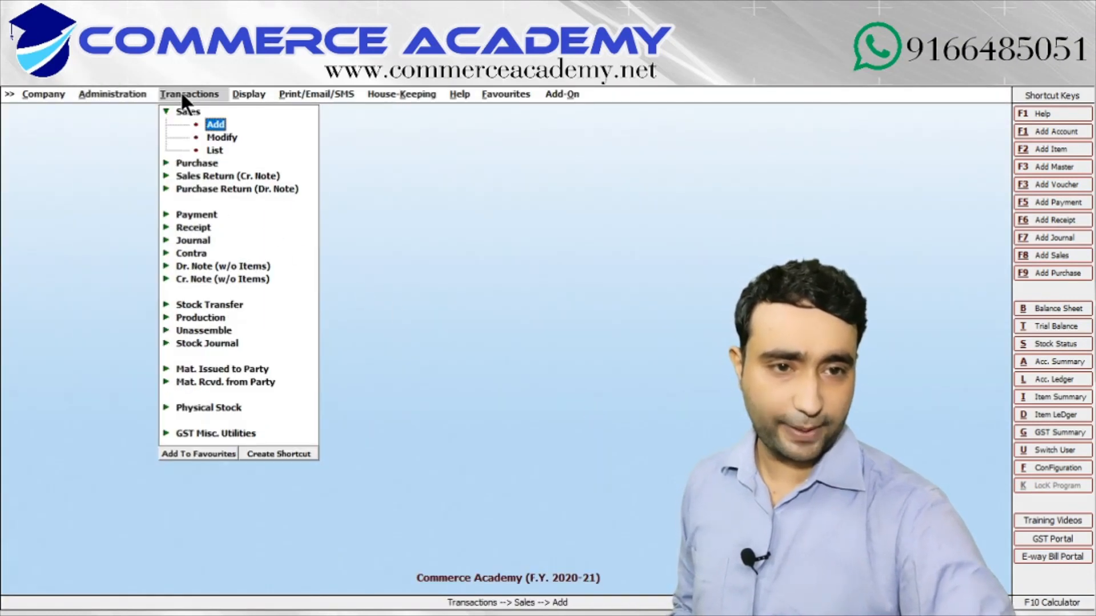
click(213, 122)
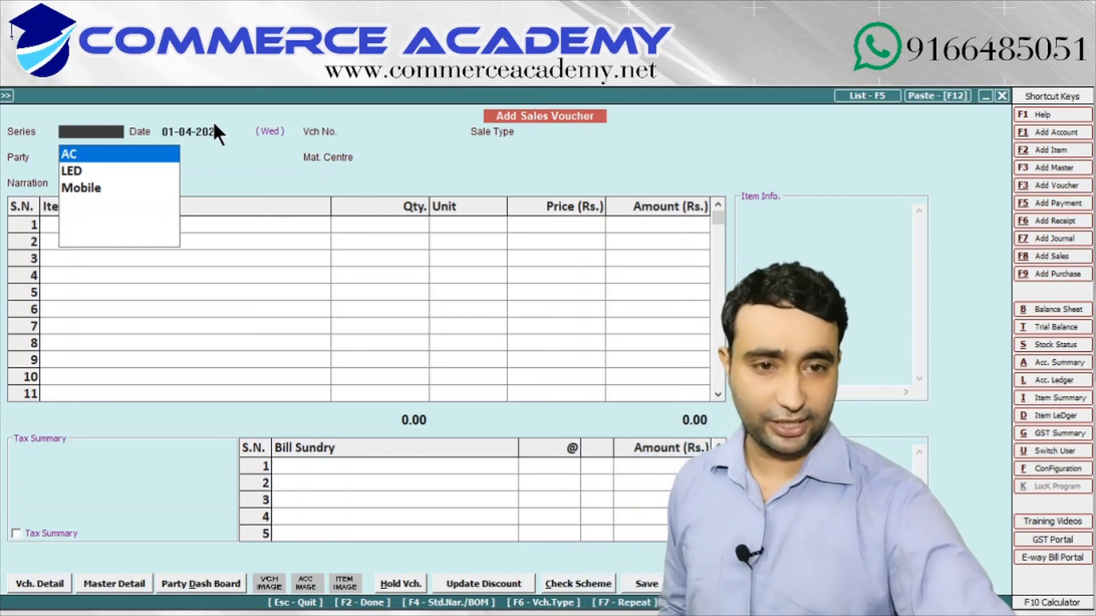
click(107, 188)
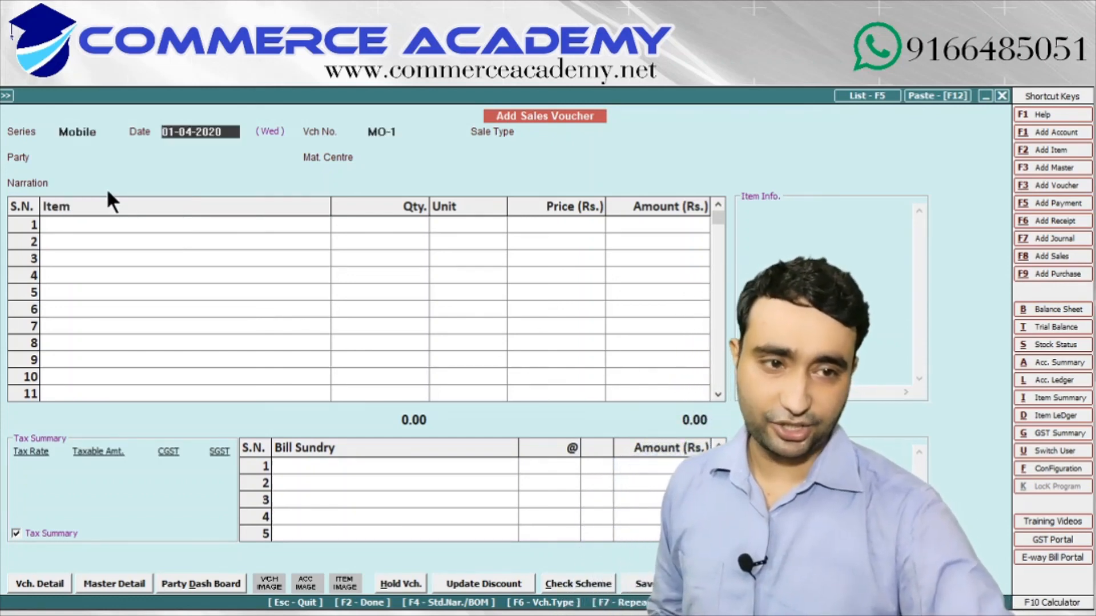